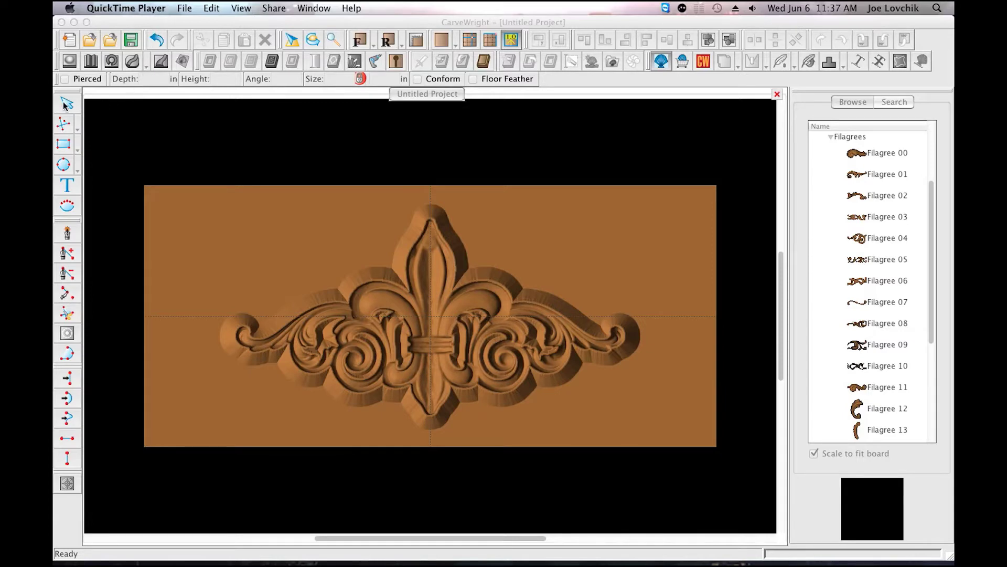
- Draw a rectangle around the fleur-de-lis and filigree design, stretching its upper and left sides to about 11.37 by 4.91 in
click(63, 147)
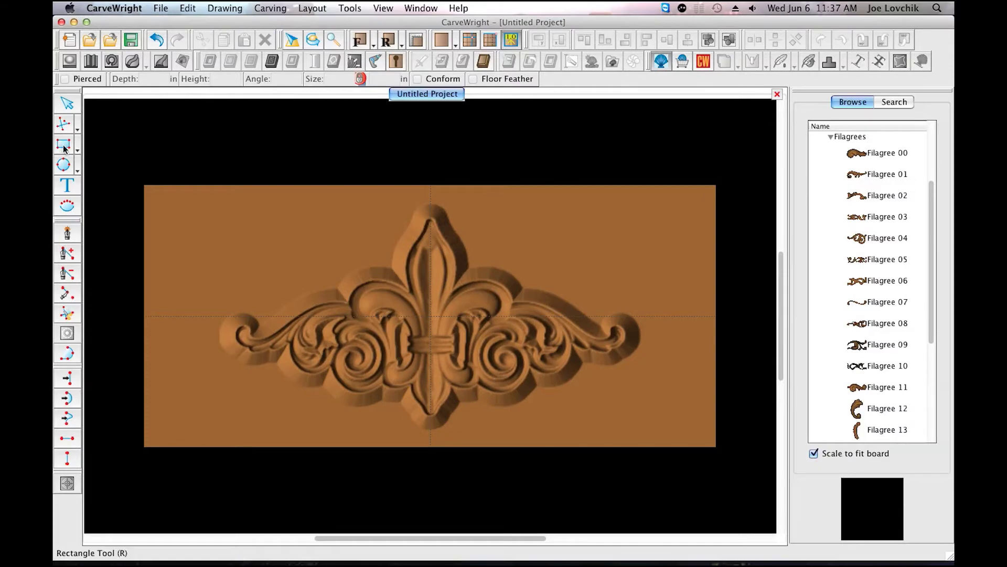
click(67, 147)
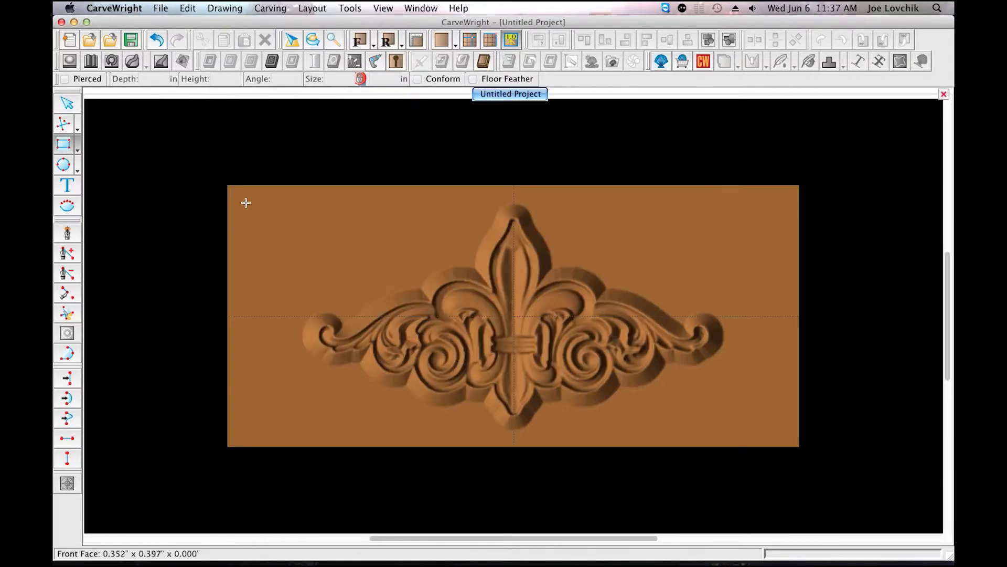
drag(297, 240, 782, 431)
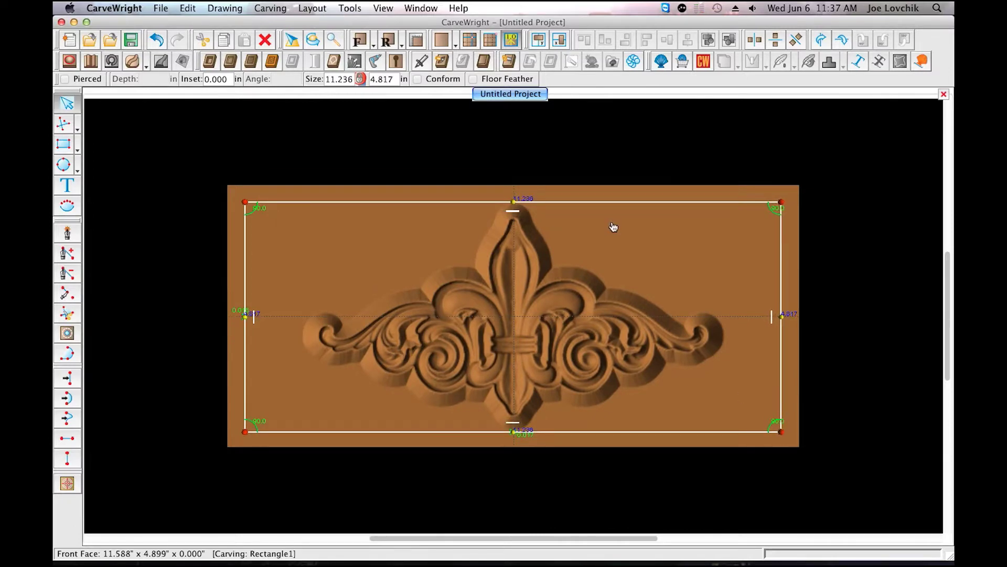
drag(515, 203, 515, 203)
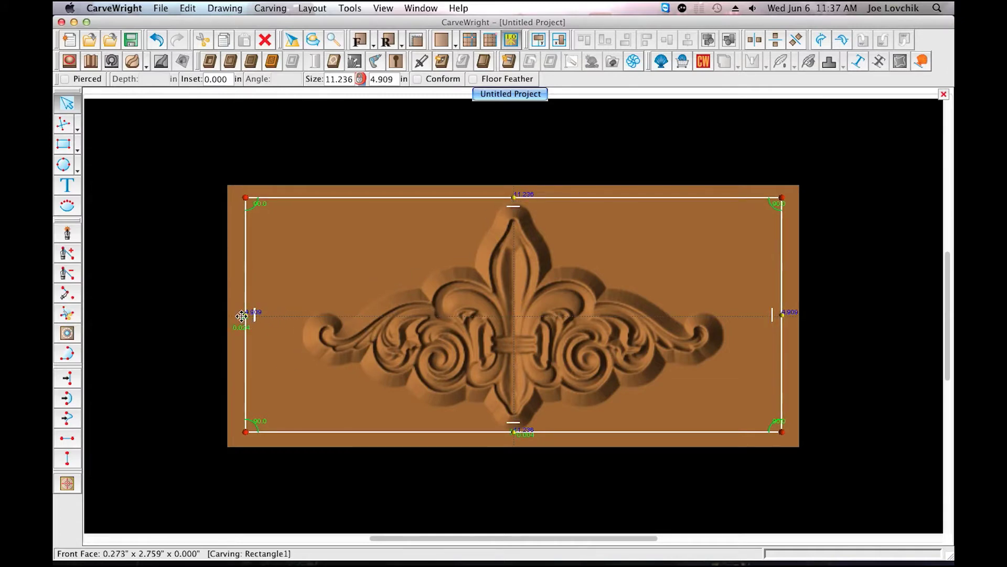
drag(241, 316, 240, 314)
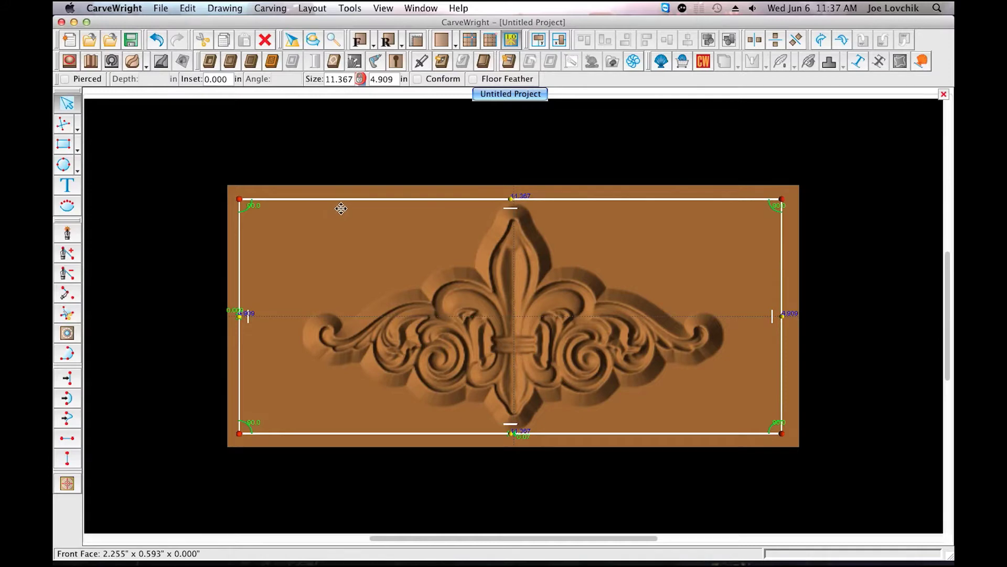
- Center the rectangle on the board both horizontally and vertically
right_click(341, 208)
mouse_move(414, 26)
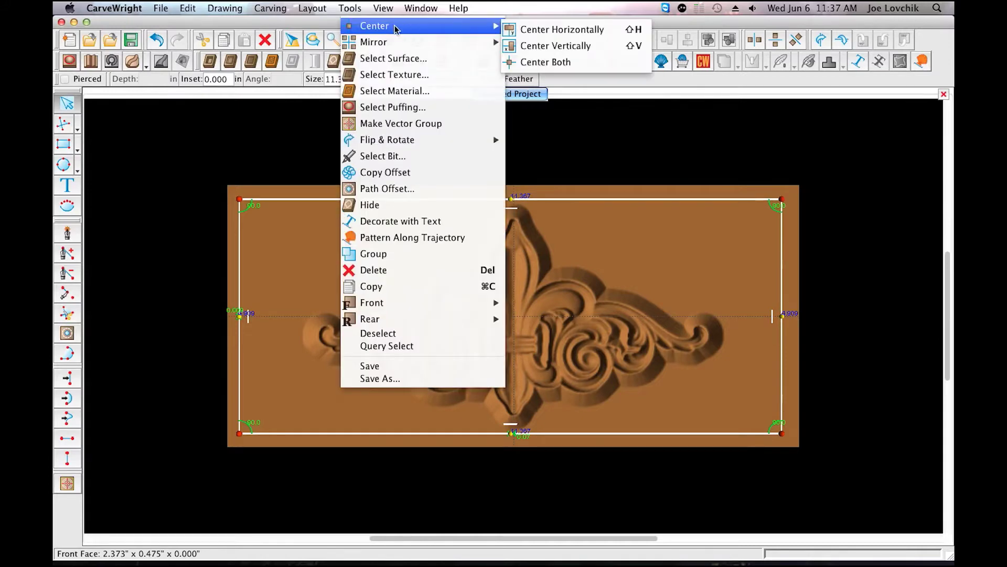
click(546, 62)
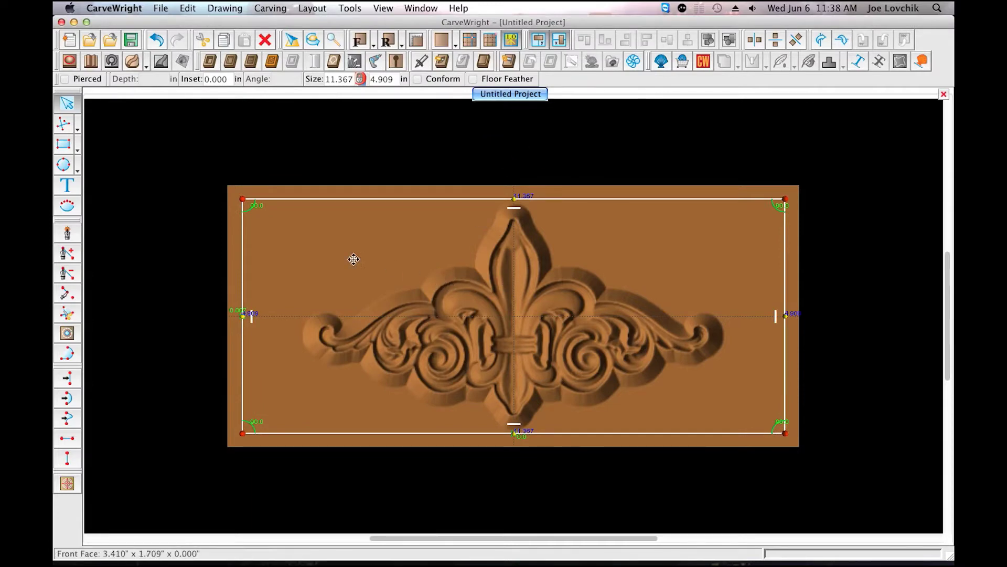
- Apply Carve Region to the rectangle at a depth of 0.250 in, then deselect it
click(210, 63)
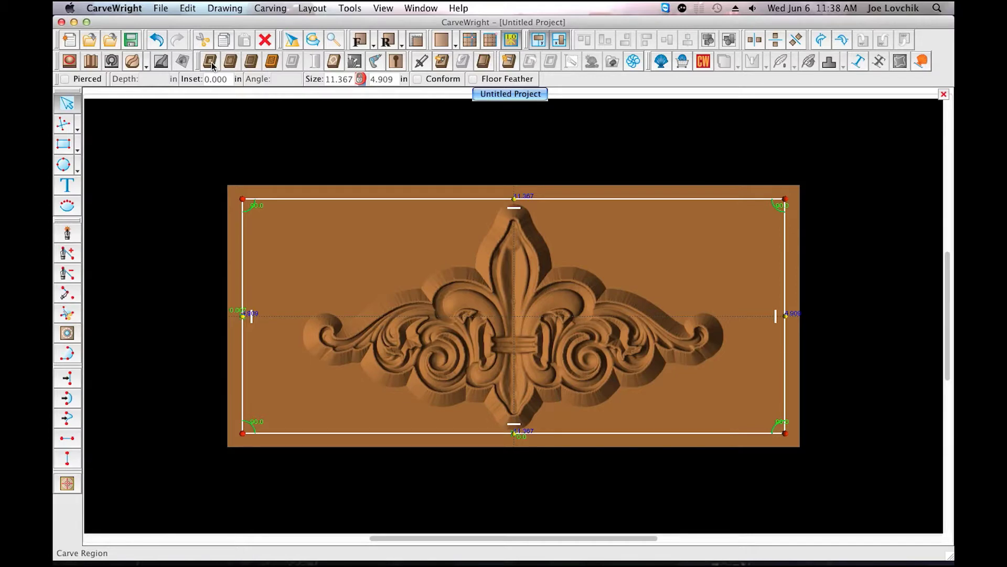
click(211, 63)
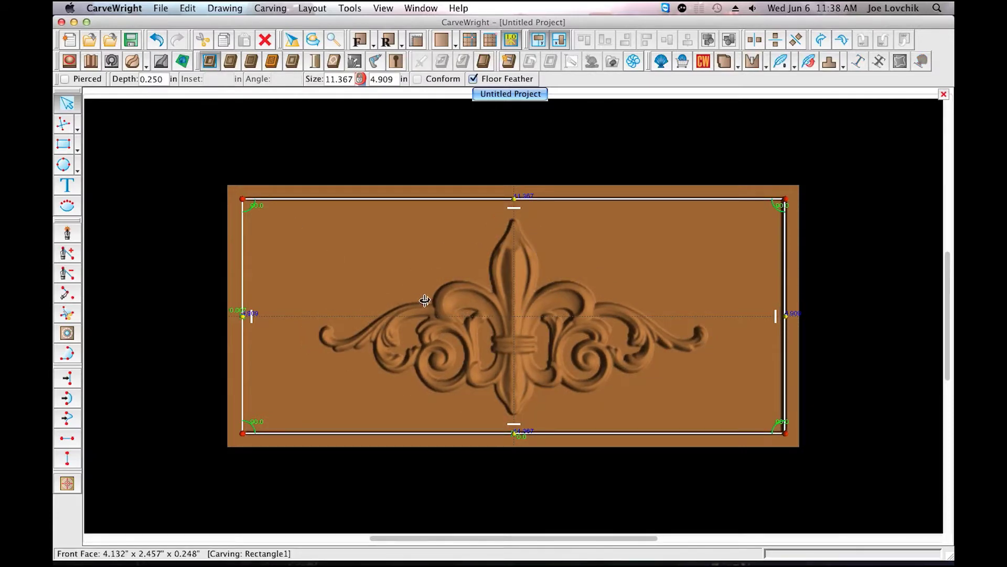
right_drag(261, 288, 344, 279)
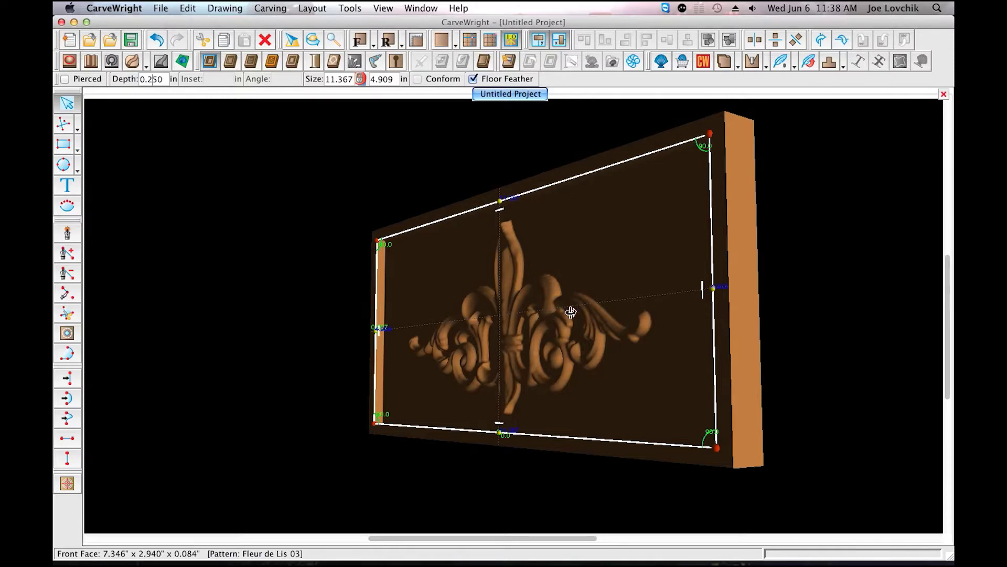
key(ctrl+t)
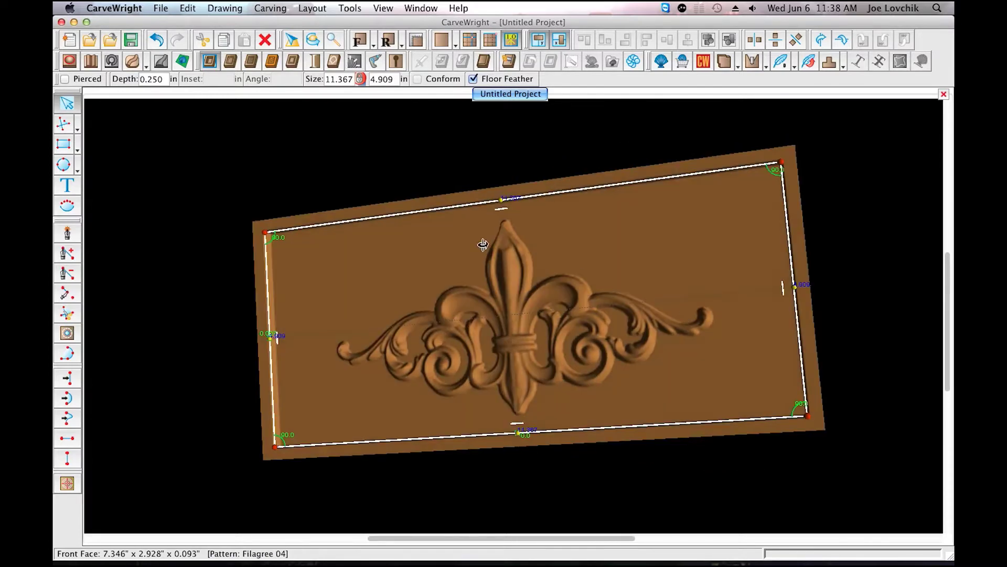
click(361, 43)
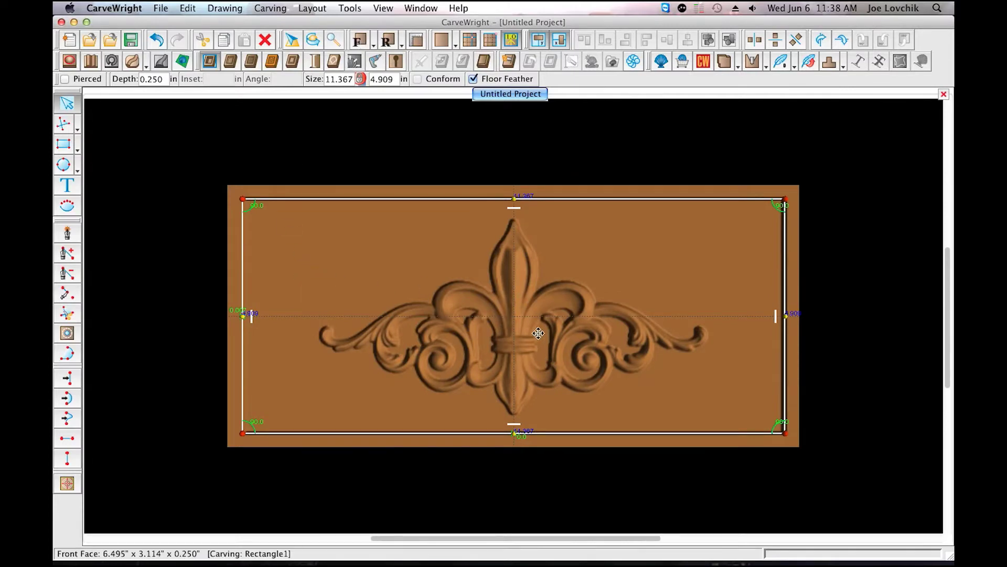
scroll(545, 333, up, 1)
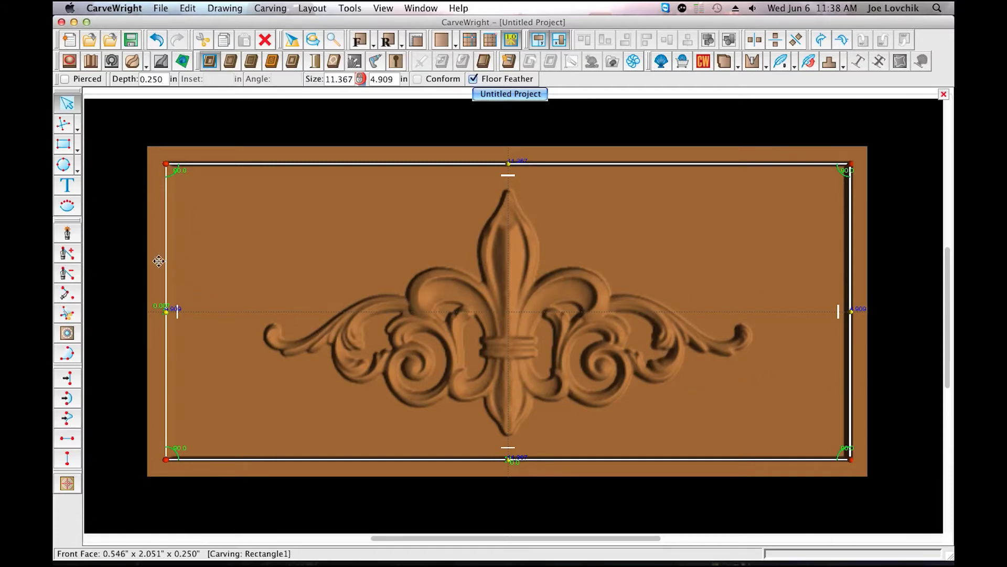
click(130, 265)
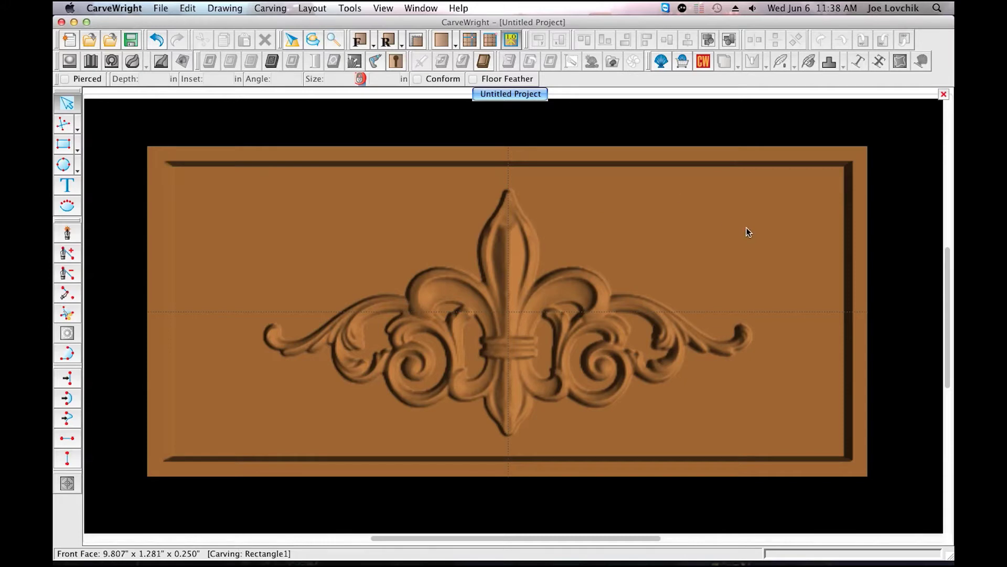
- Examine the recessed panel at an angle, checking the rectangle, the fleur-de-lis and the left filigree individually
right_drag(548, 343, 502, 383)
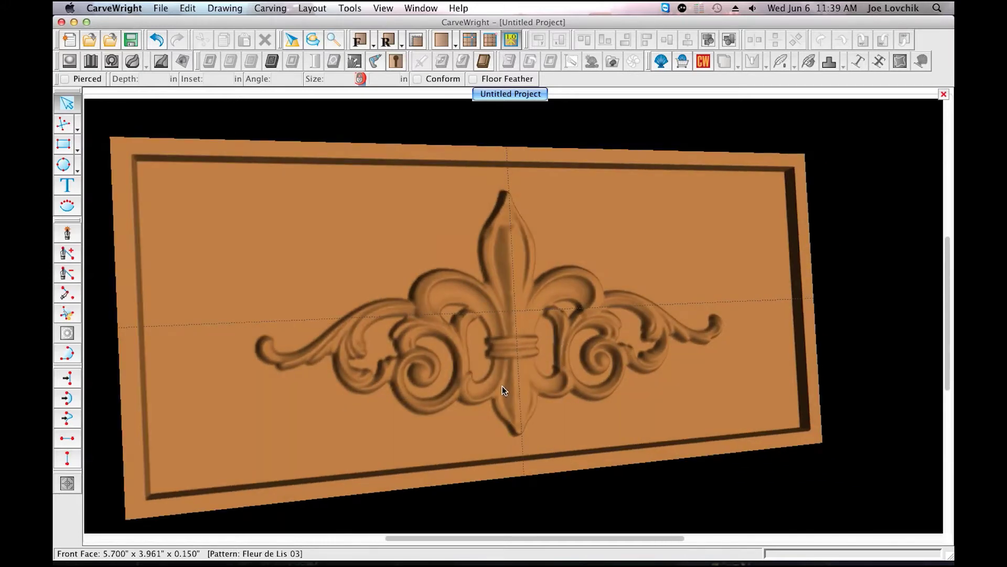
scroll(502, 385, up, 2)
scroll(431, 282, down, 1)
scroll(261, 196, down, 1)
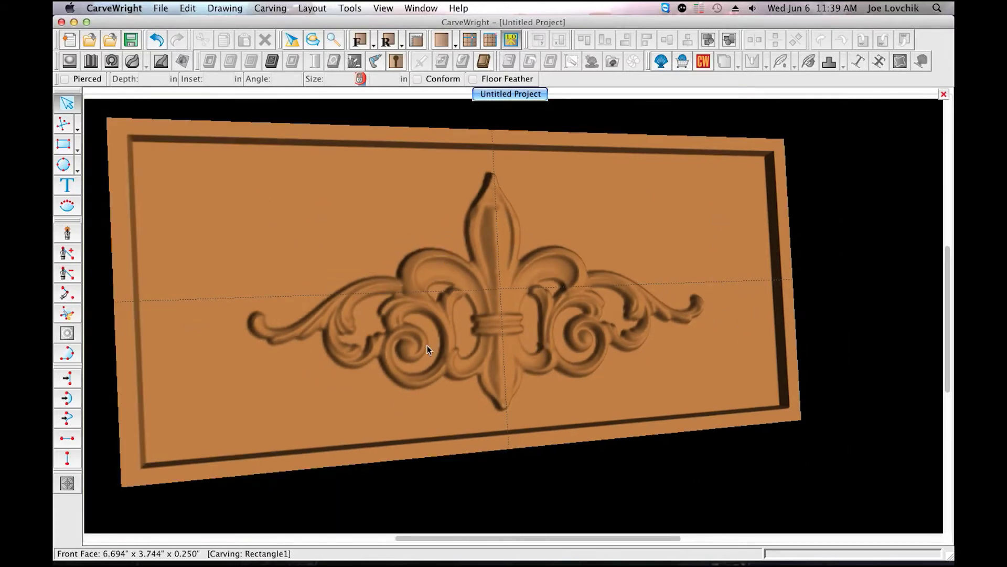
scroll(429, 345, down, 1)
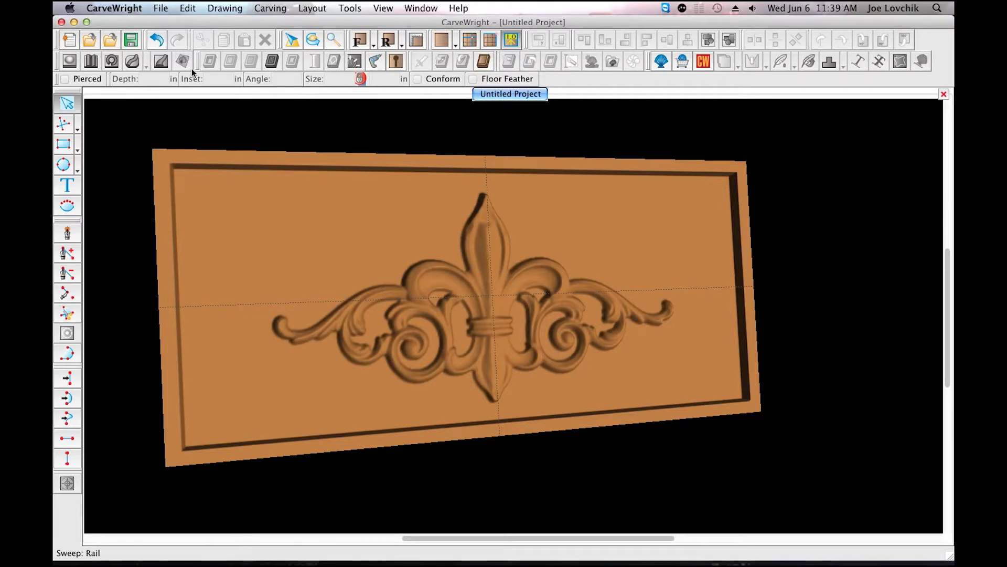
click(373, 209)
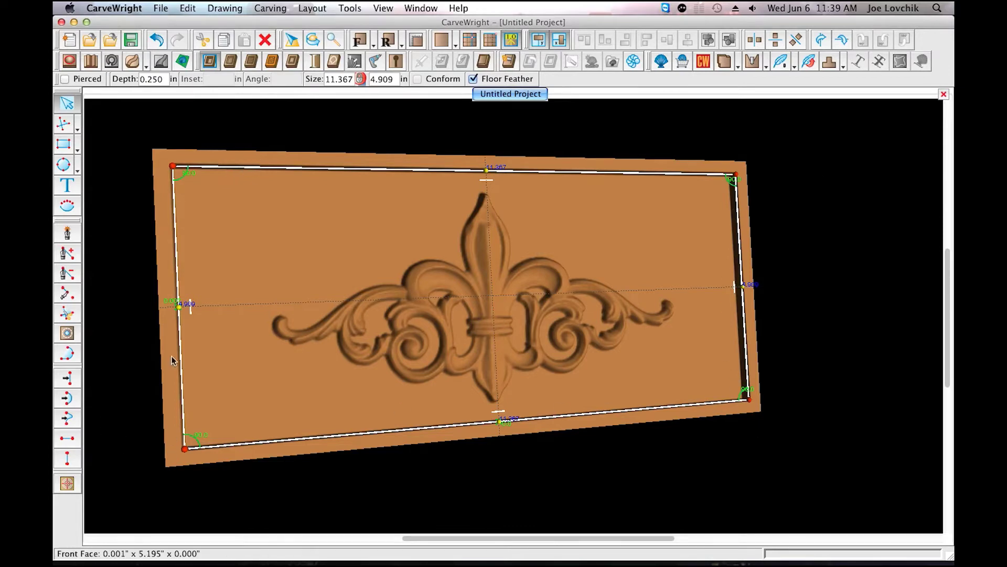
click(491, 246)
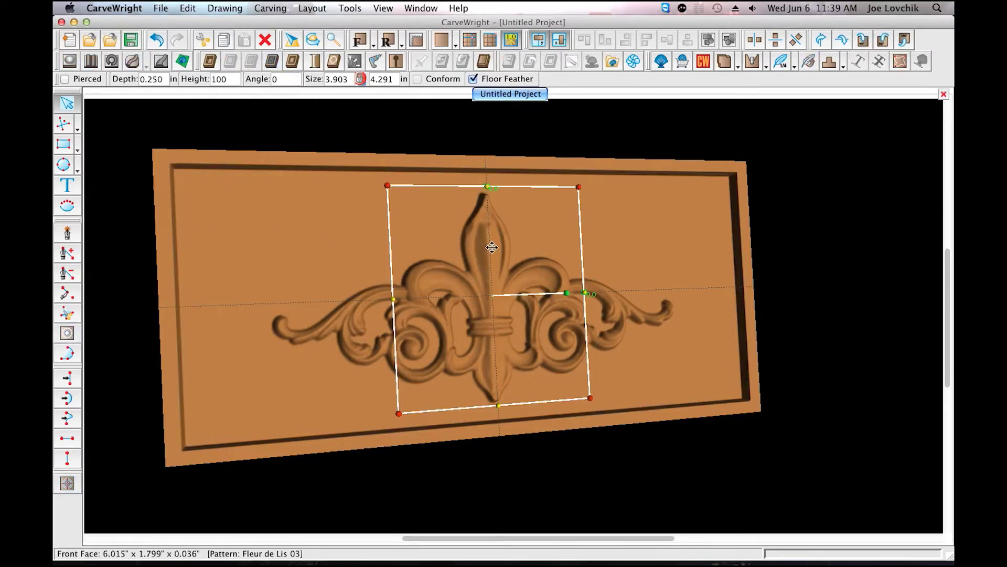
click(360, 303)
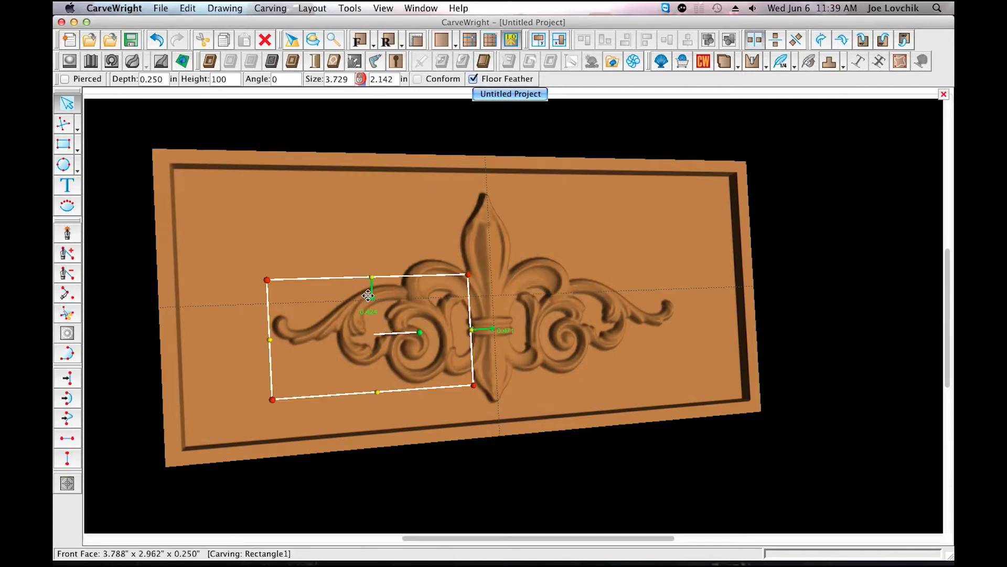
click(328, 206)
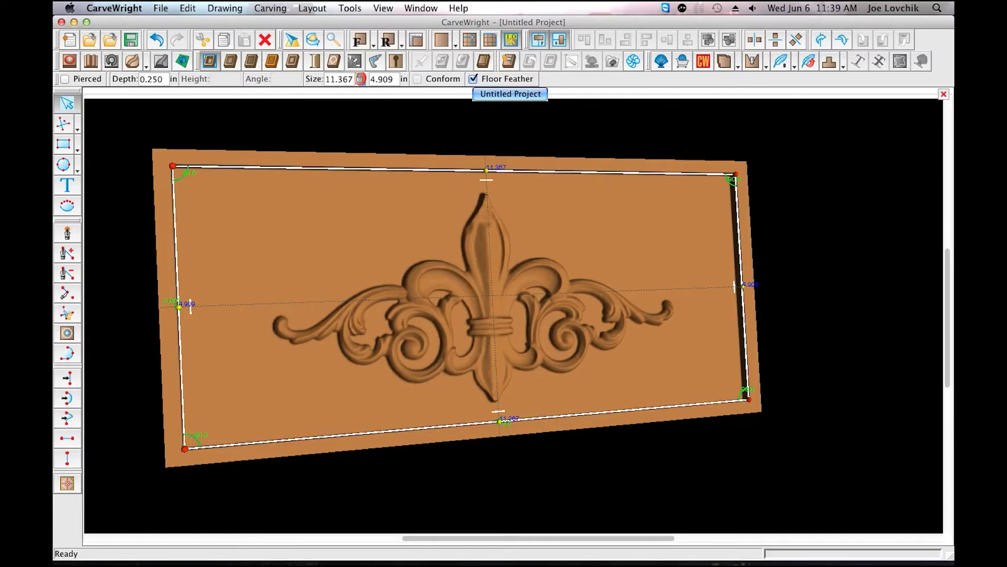
- Show the Carving List and go through both filigrees and the fleur-de-lis, ending with the rectangle selected
click(383, 8)
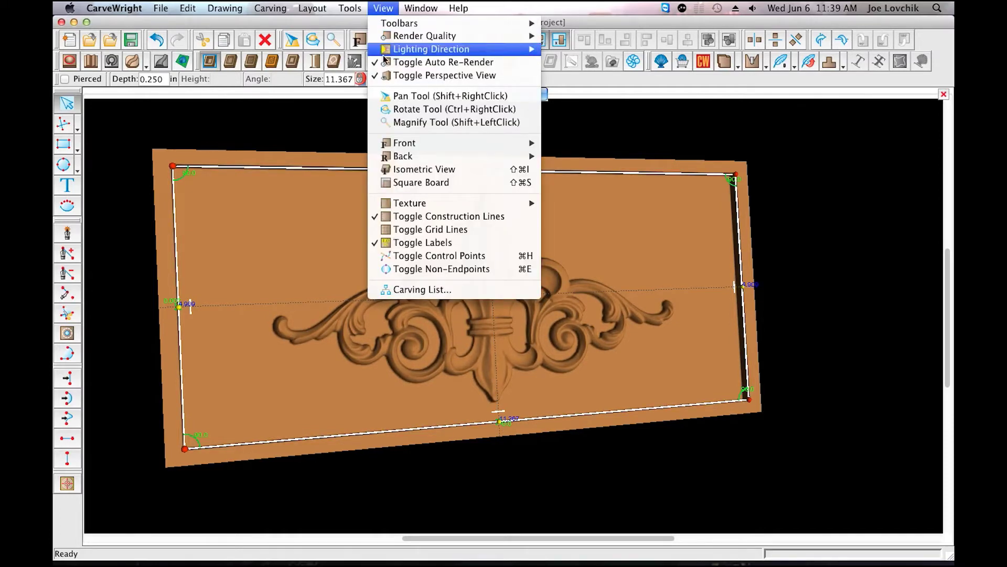
click(395, 290)
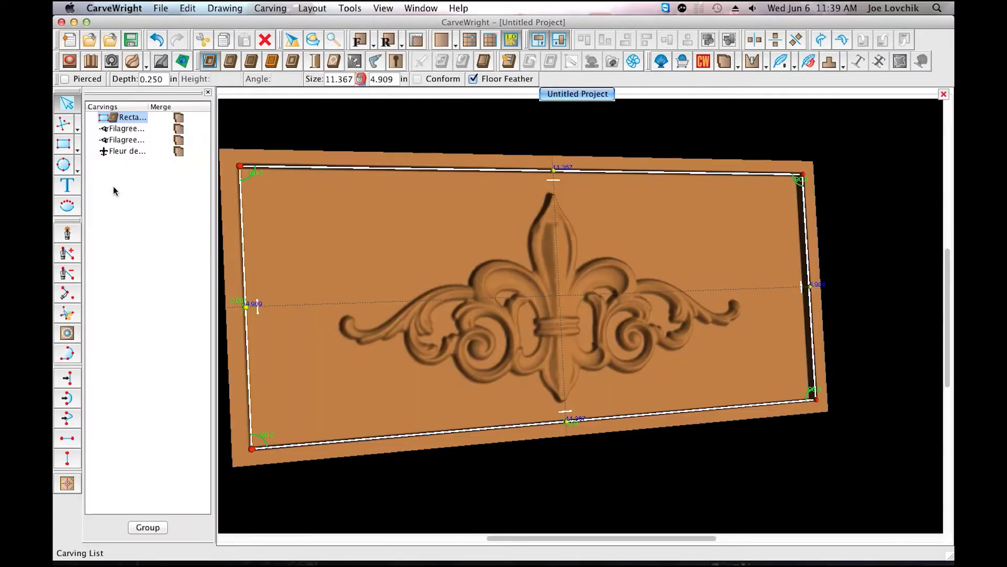
click(116, 130)
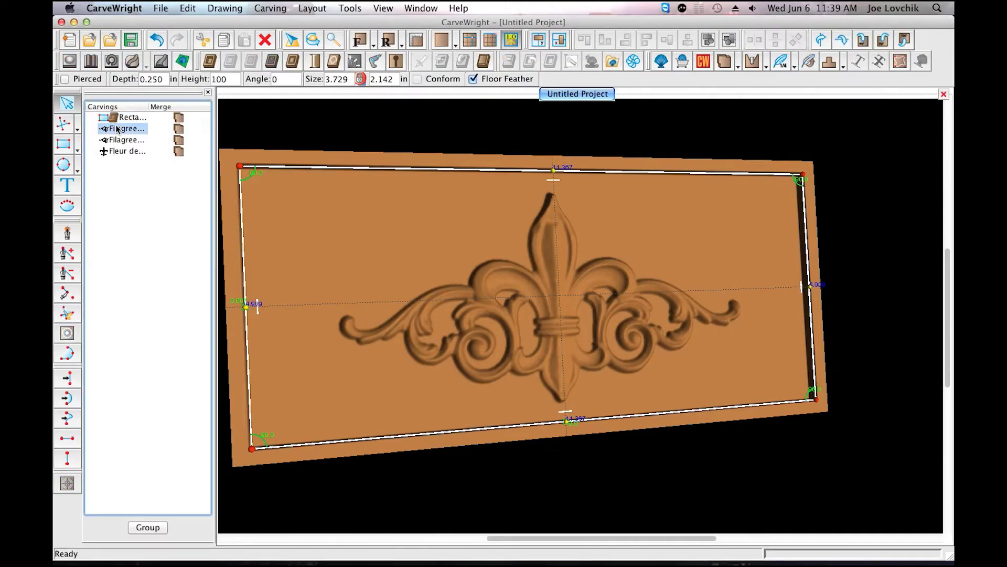
click(121, 131)
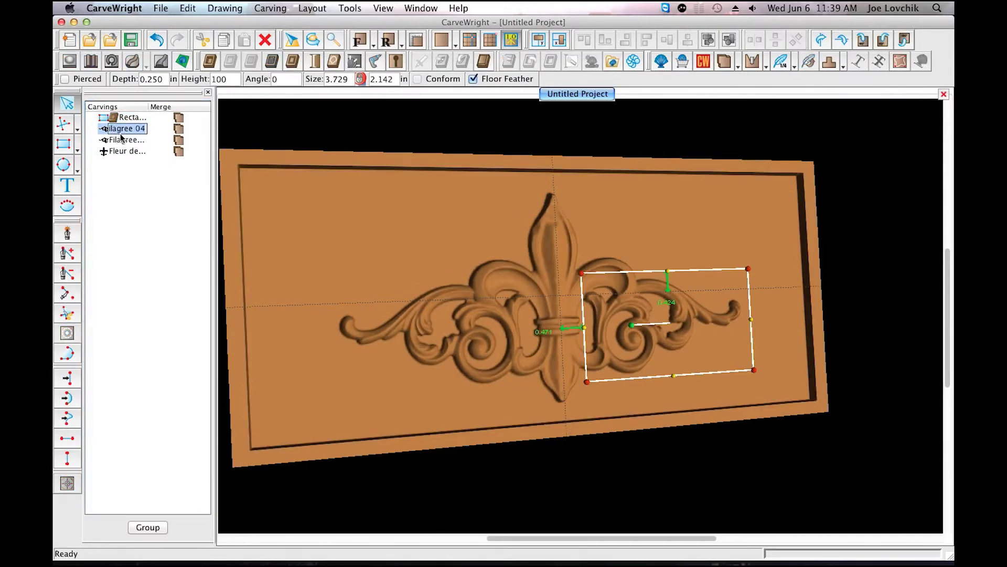
click(119, 141)
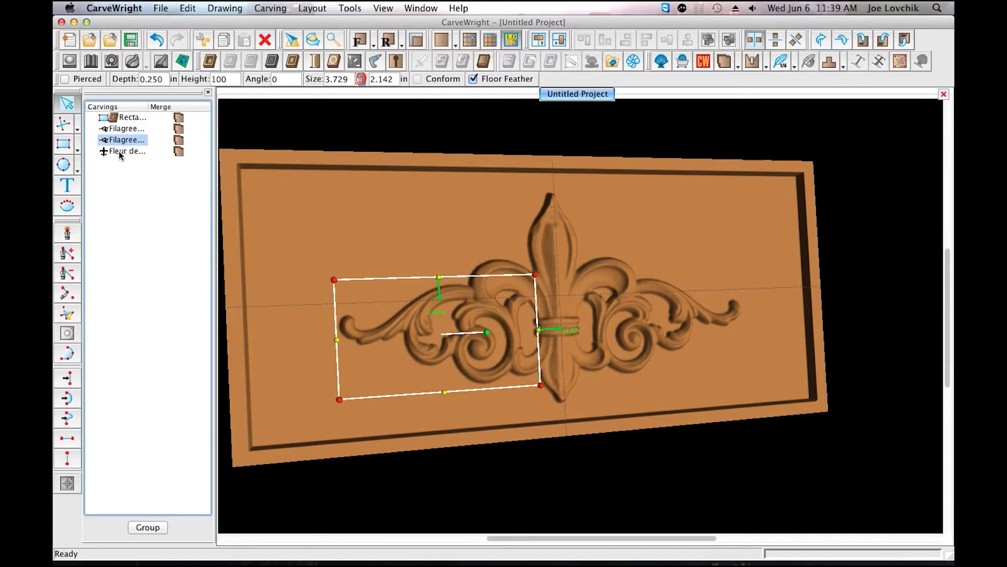
click(118, 151)
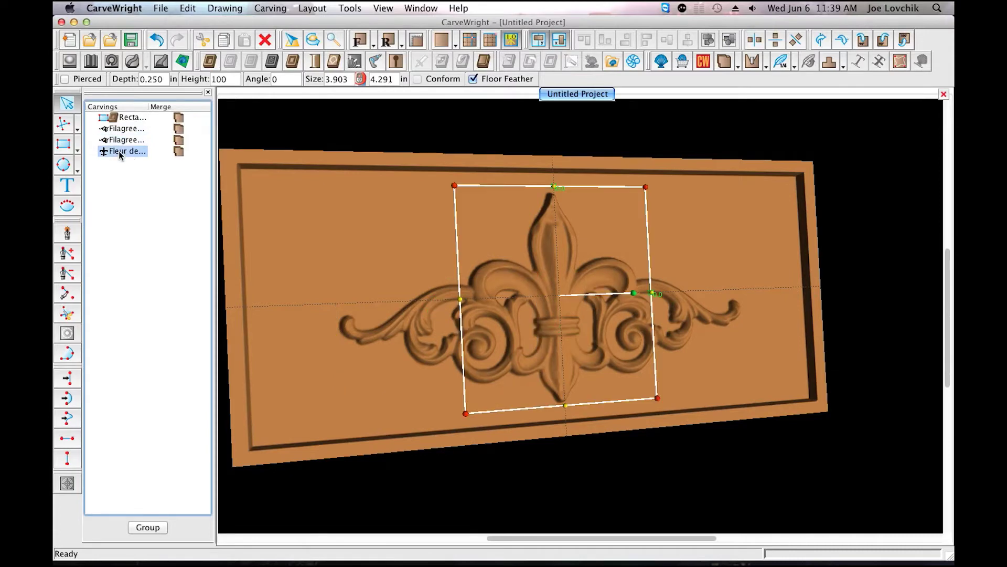
click(125, 119)
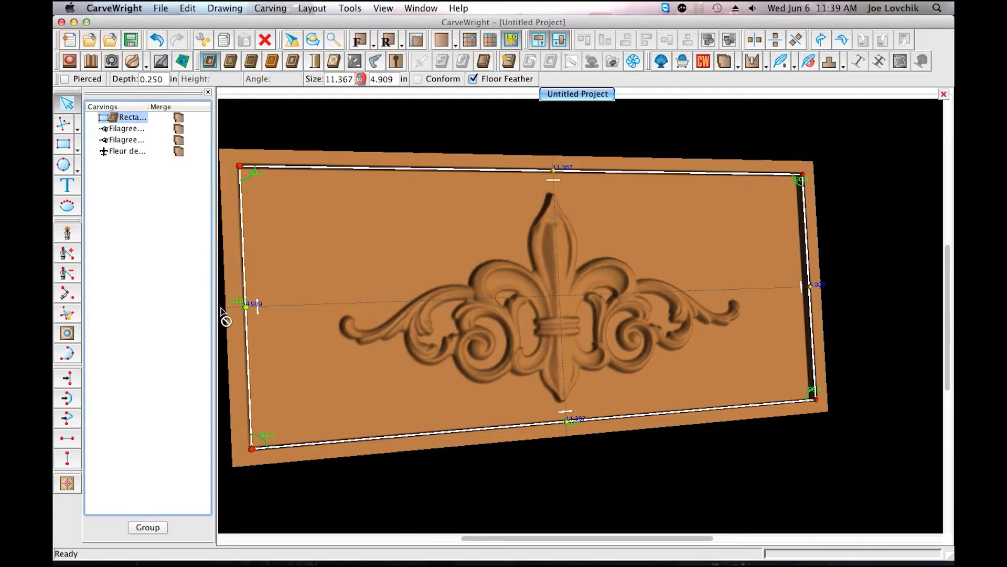
scroll(222, 314, up, 2)
scroll(222, 314, down, 2)
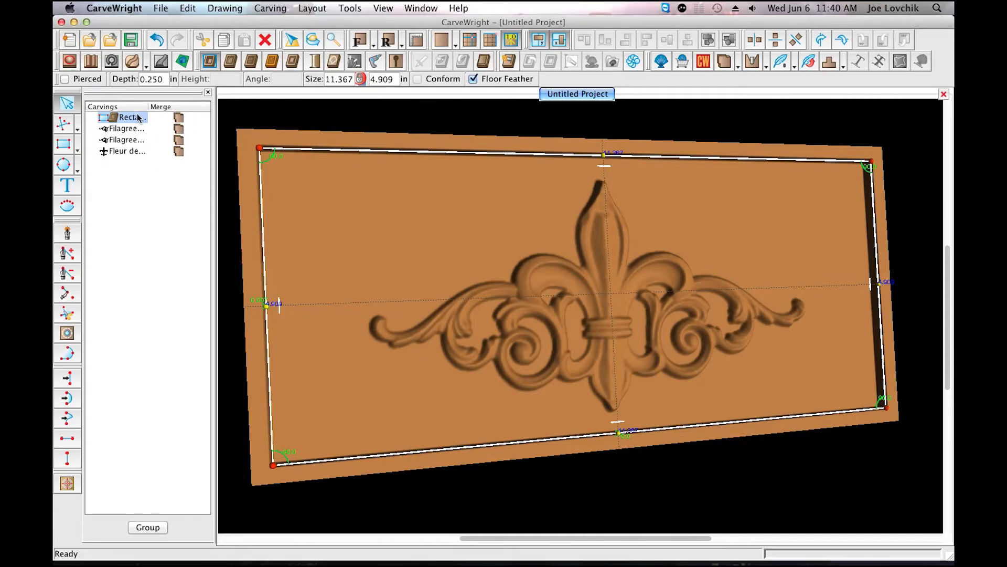
- Open the texture selection for the rectangle and preview the patterns from Bumps through Horizontal Waves
click(116, 118)
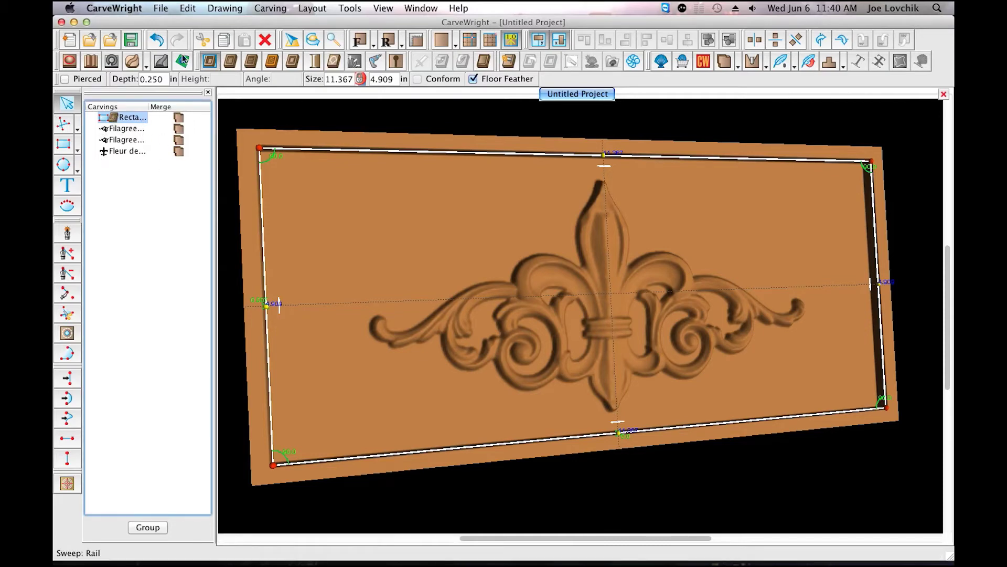
click(253, 62)
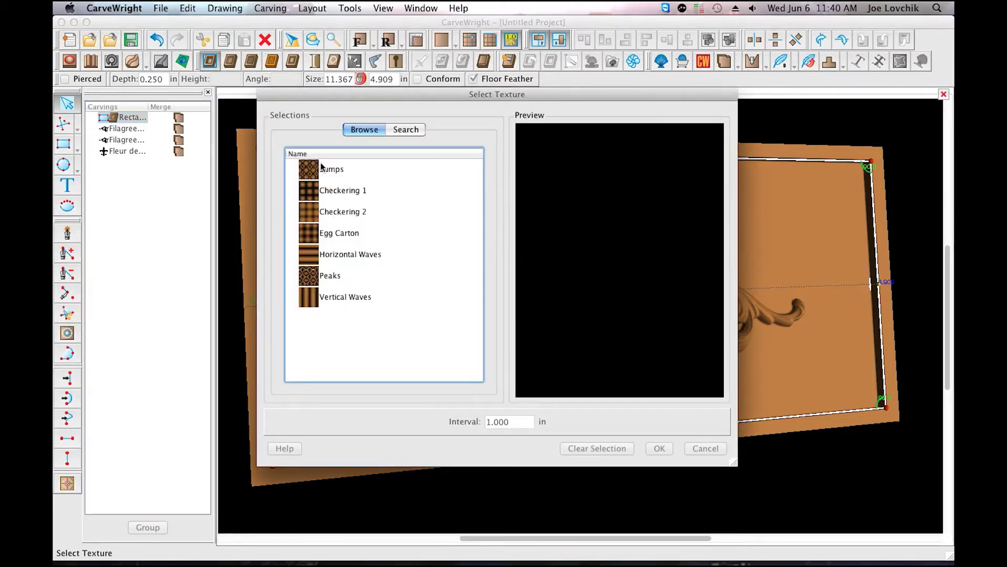
click(306, 178)
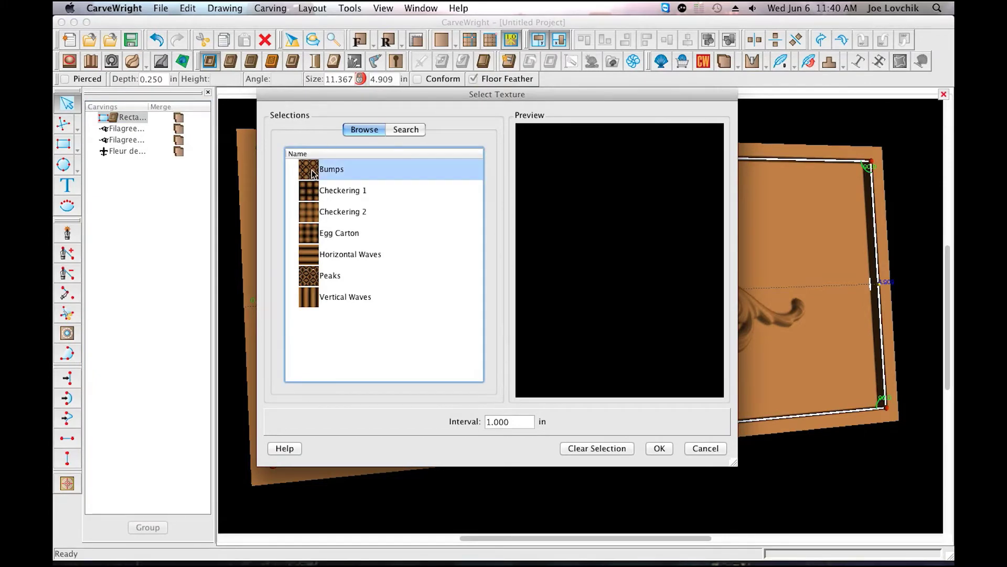
click(311, 198)
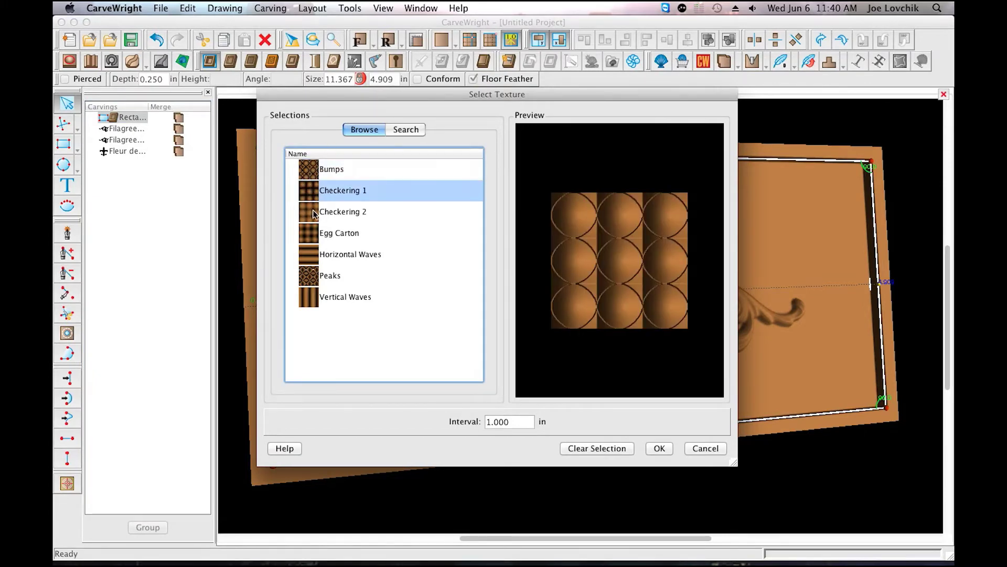
click(316, 214)
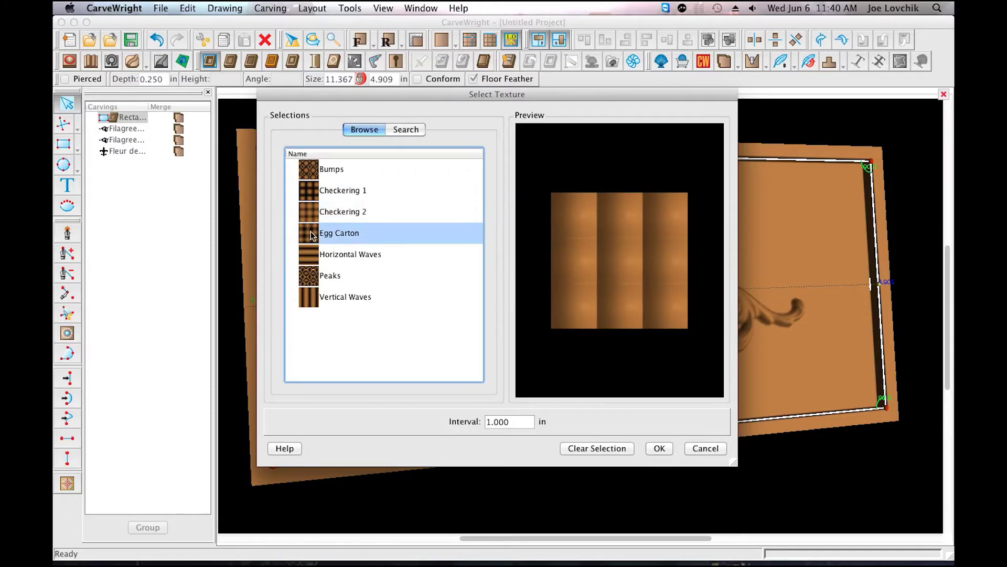
click(308, 238)
click(311, 257)
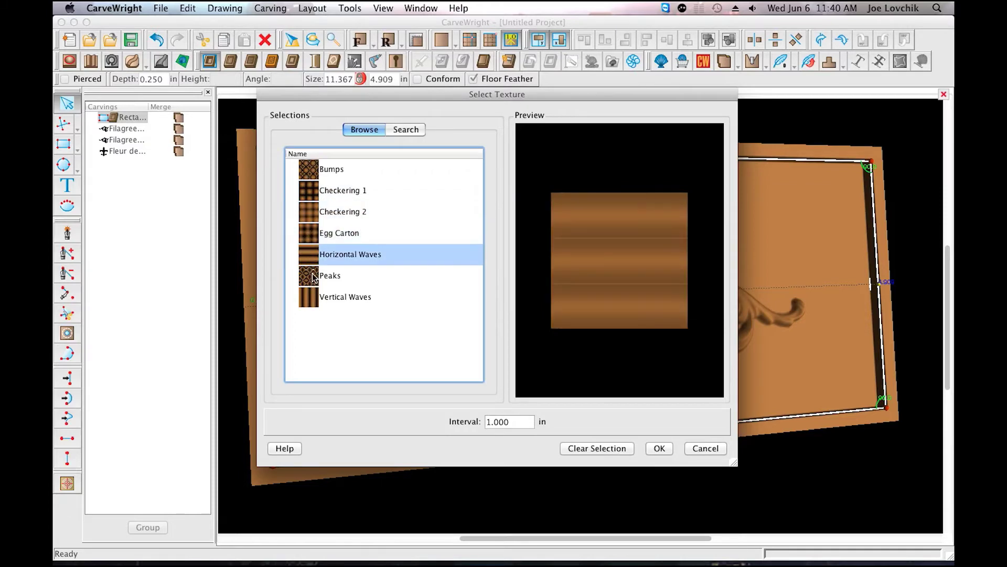
- Apply the Peaks texture to the rectangle with an interval of 0.75 in, then deselect the rectangle
click(317, 272)
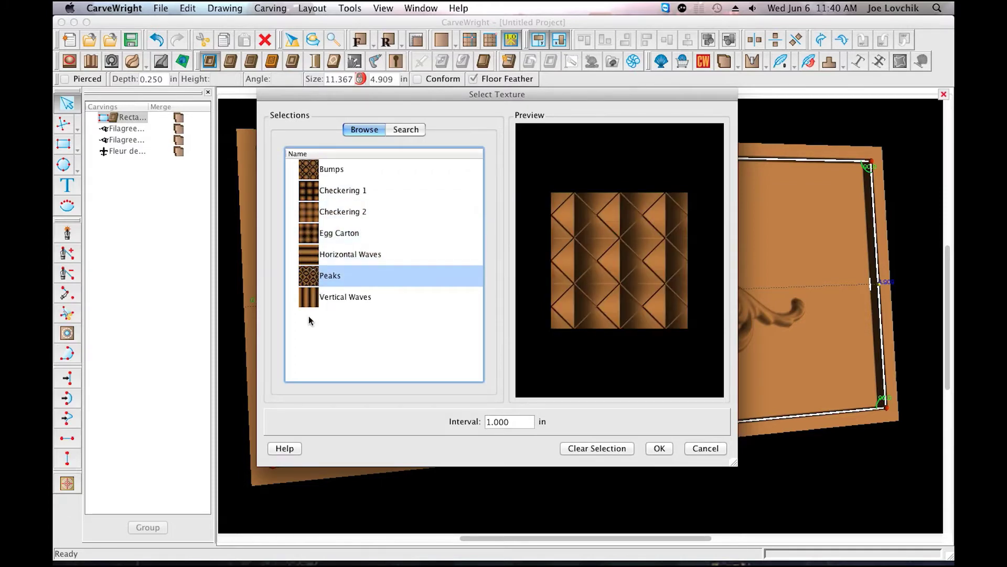
double_click(516, 422)
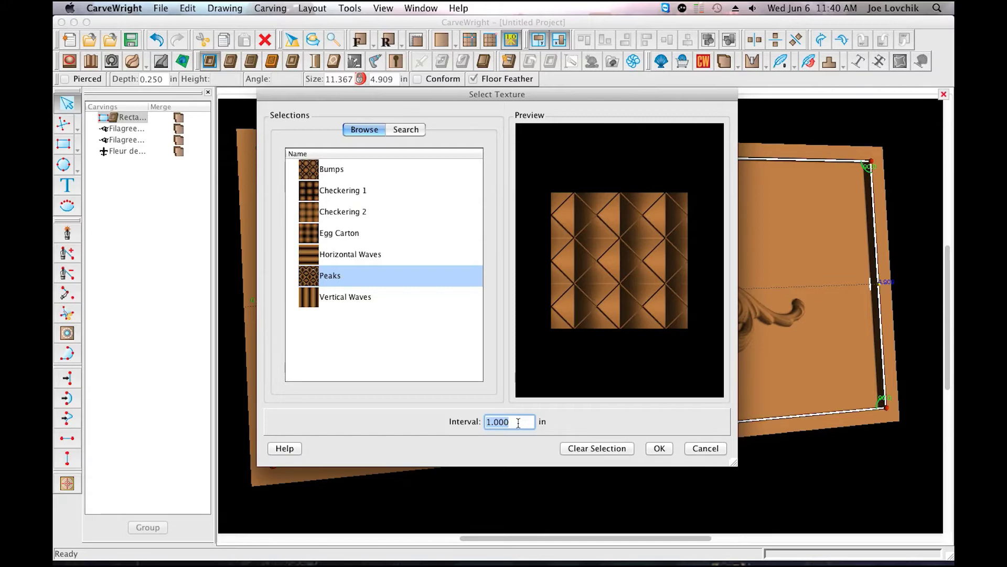
text(.75)
click(662, 449)
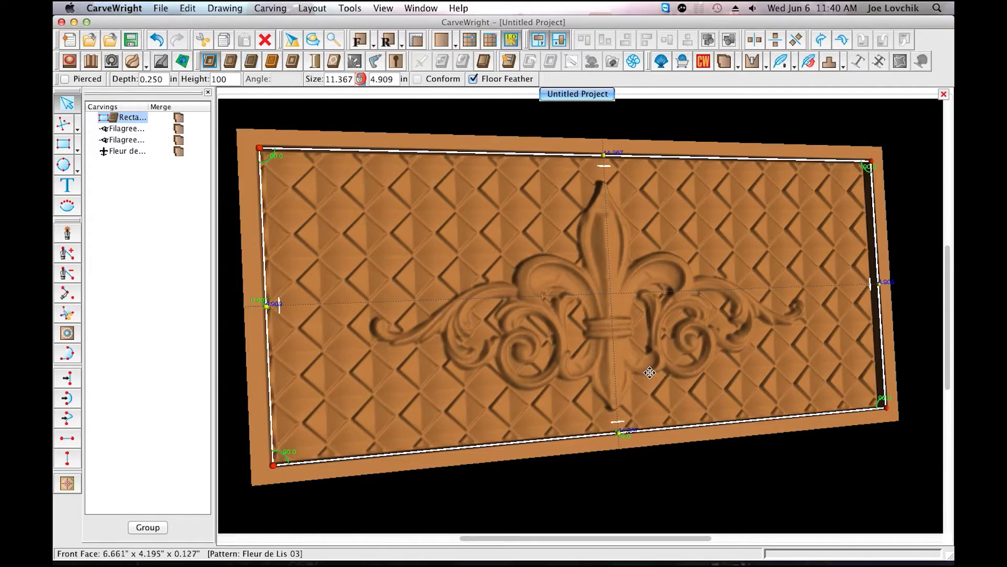
key(Escape)
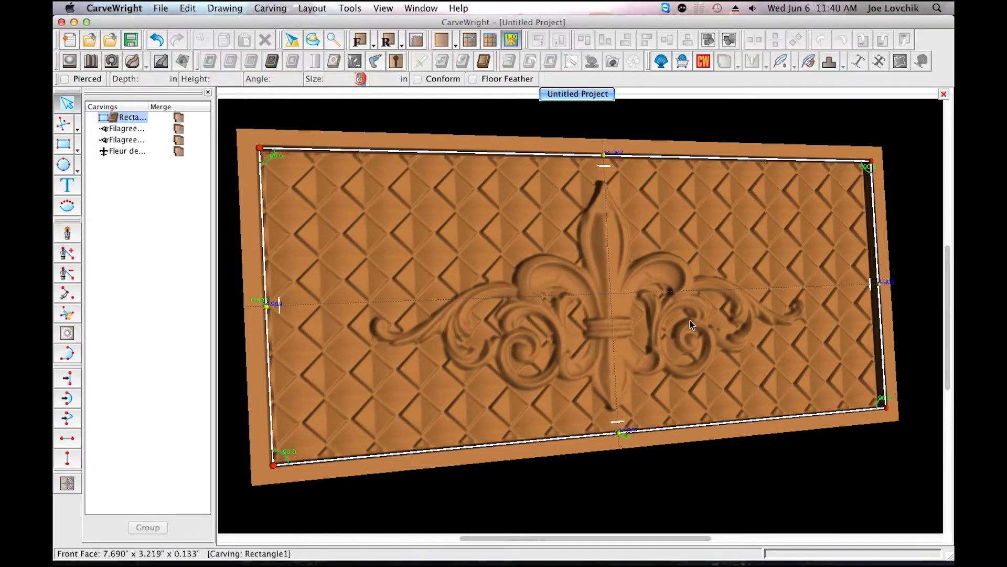
- Select the textured rectangle and set its texture height to 30
right_drag(660, 386, 663, 209)
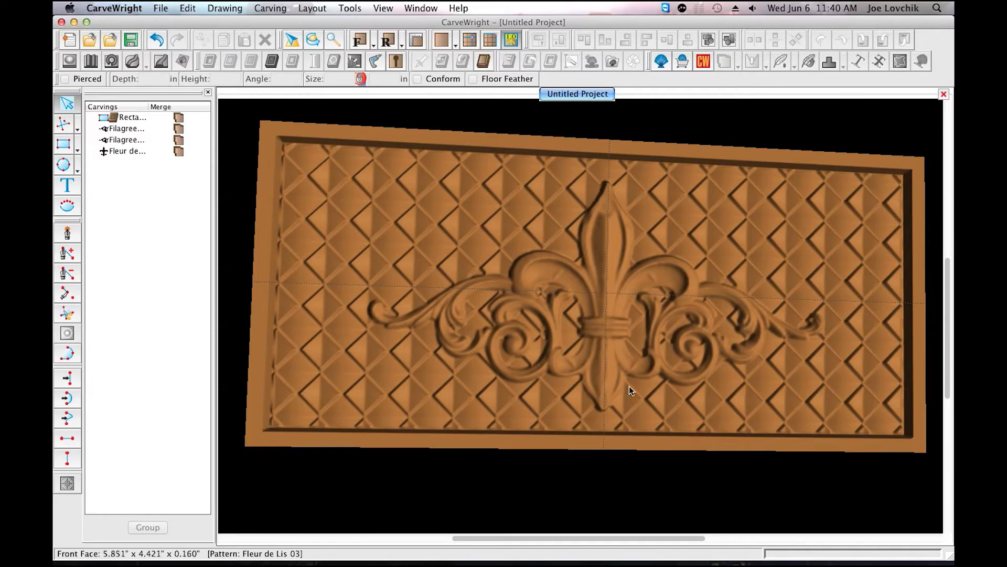
scroll(590, 379, down, 1)
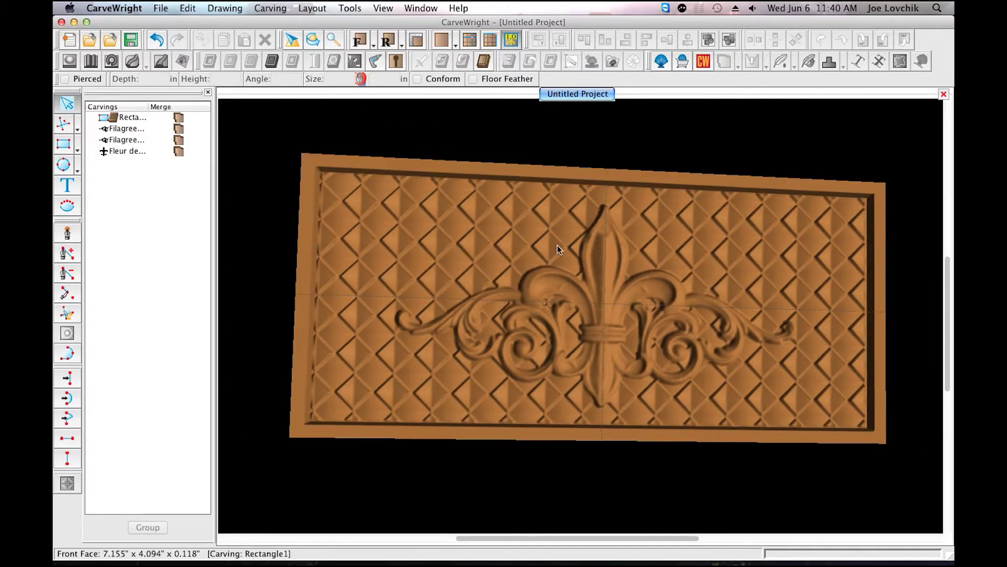
click(502, 210)
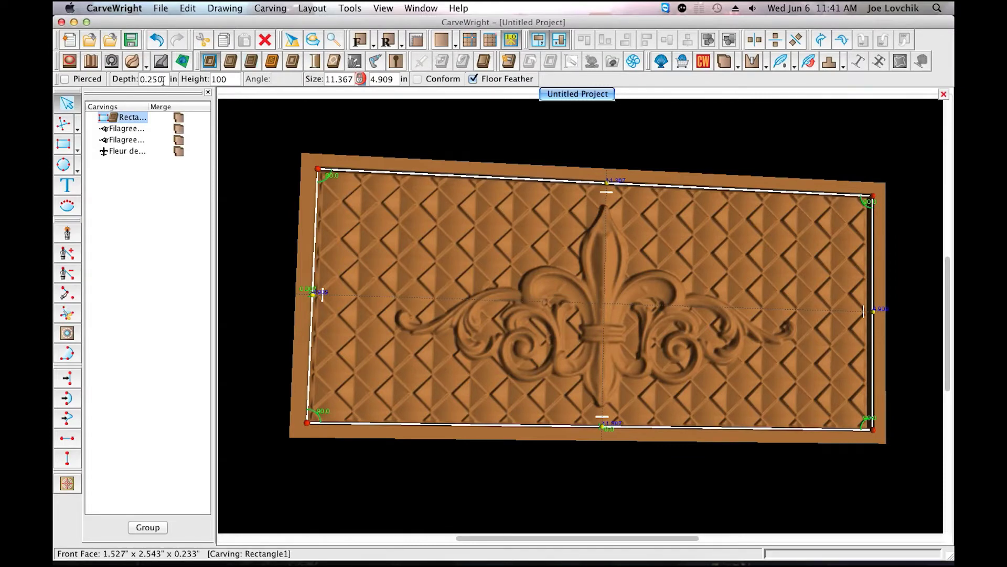
click(230, 79)
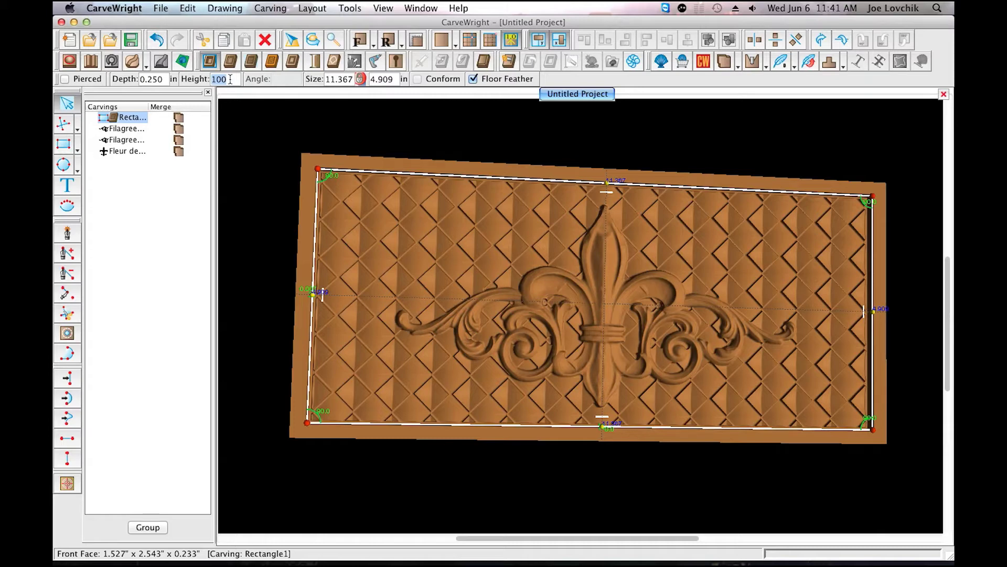
text(30)
key(Return)
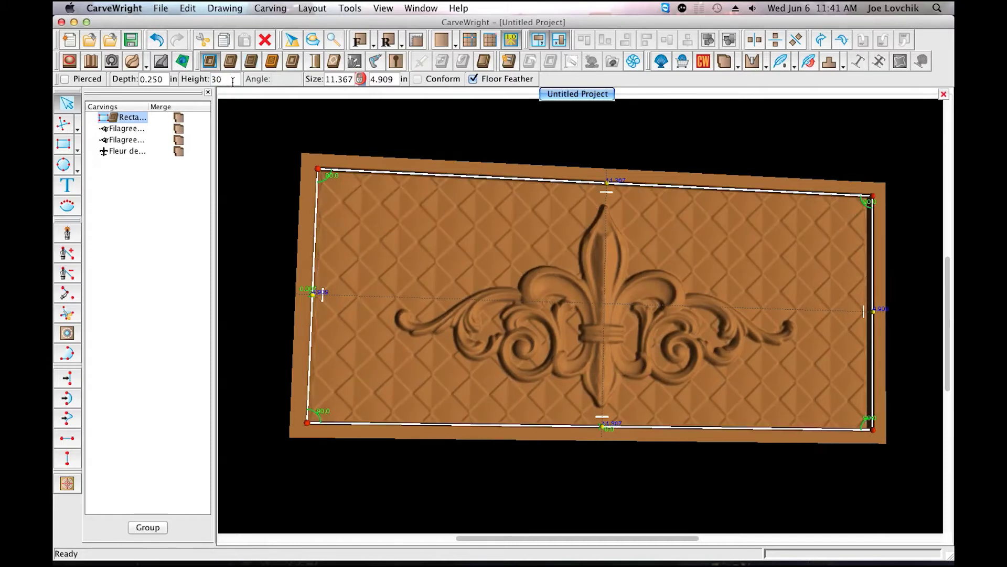
- Set the rectangle's texture height to 20 and inspect the textured background from different angles
drag(669, 362, 697, 333)
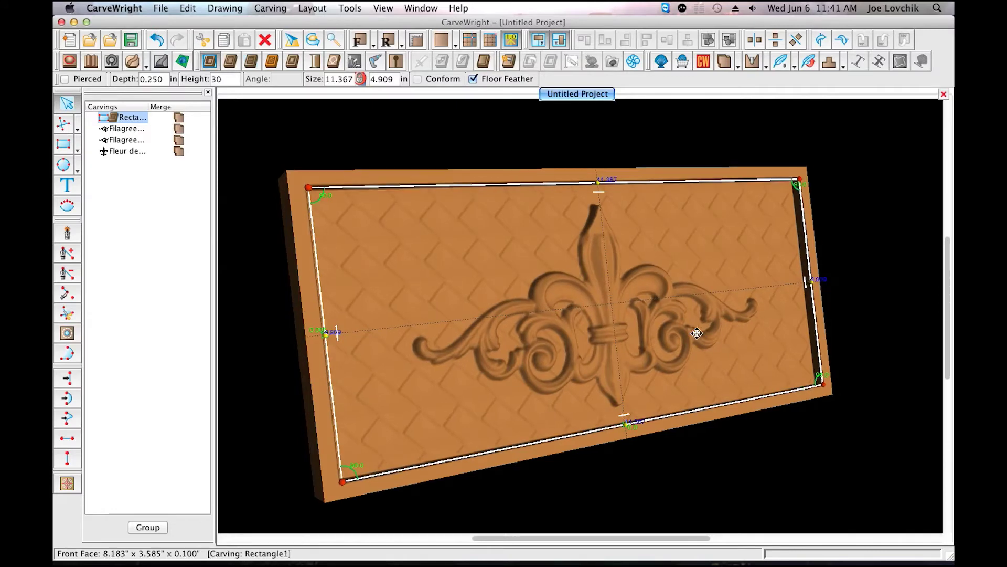
drag(618, 357, 554, 367)
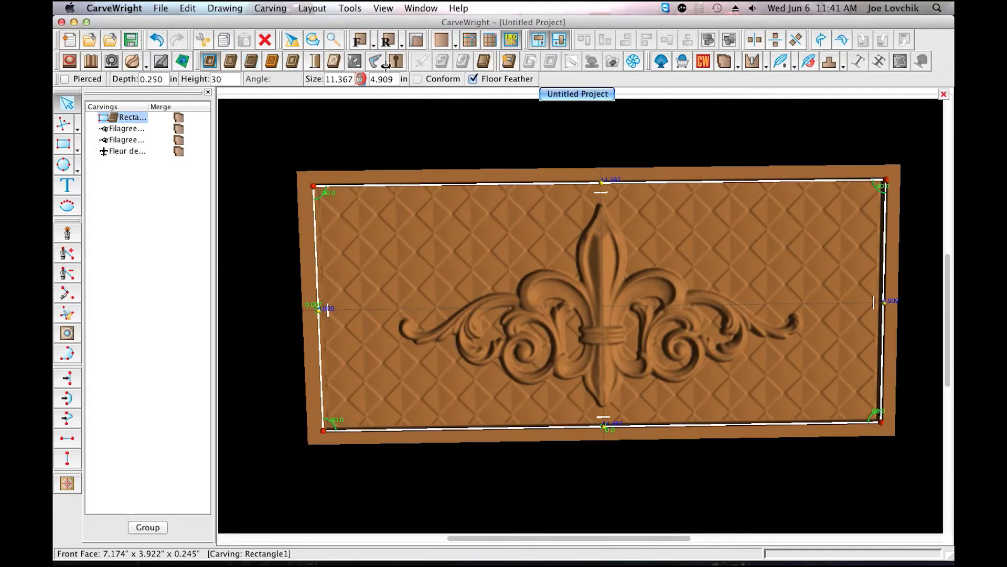
double_click(229, 79)
text(20)
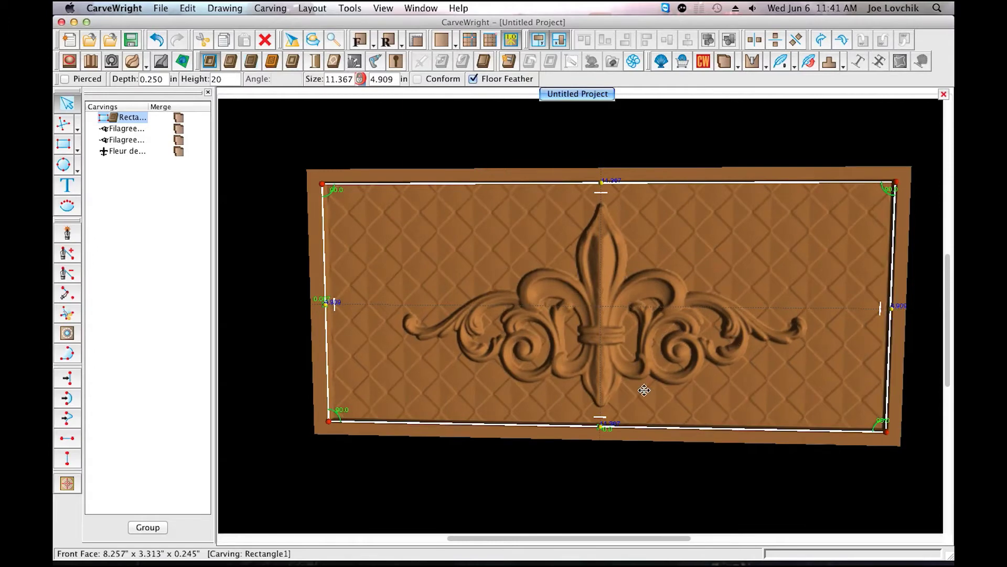
right_drag(665, 355, 669, 367)
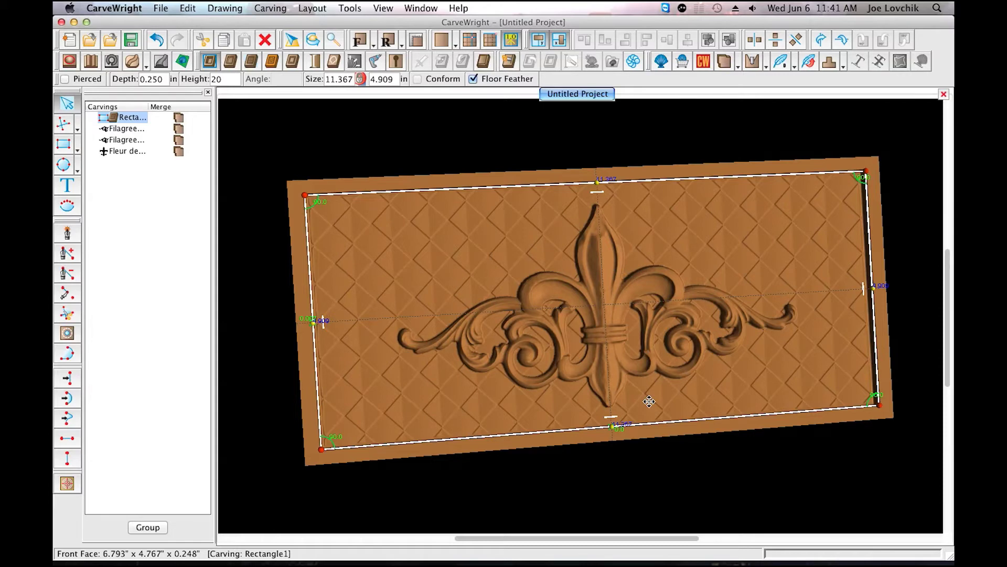
scroll(650, 401, up, 1)
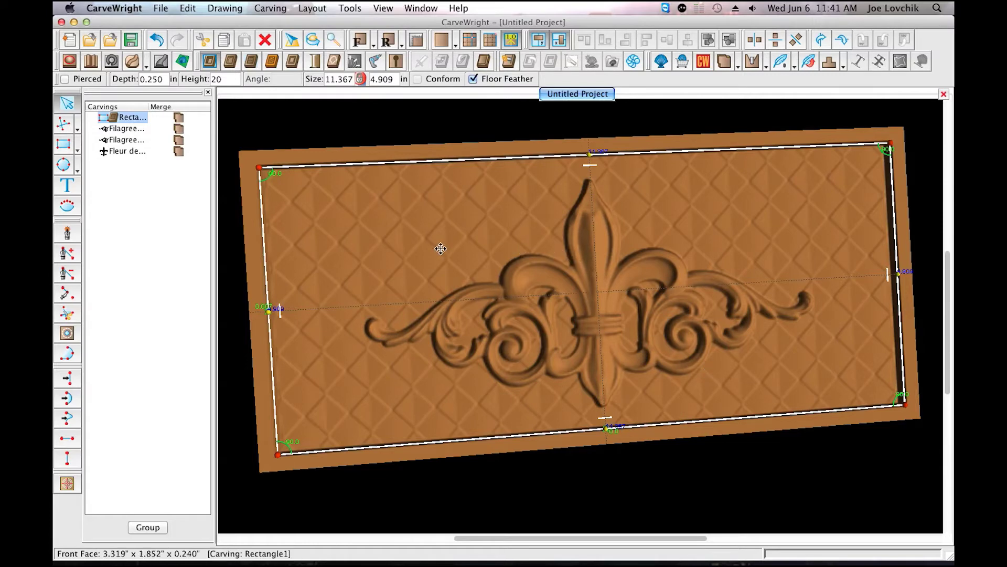
right_drag(393, 219, 724, 373)
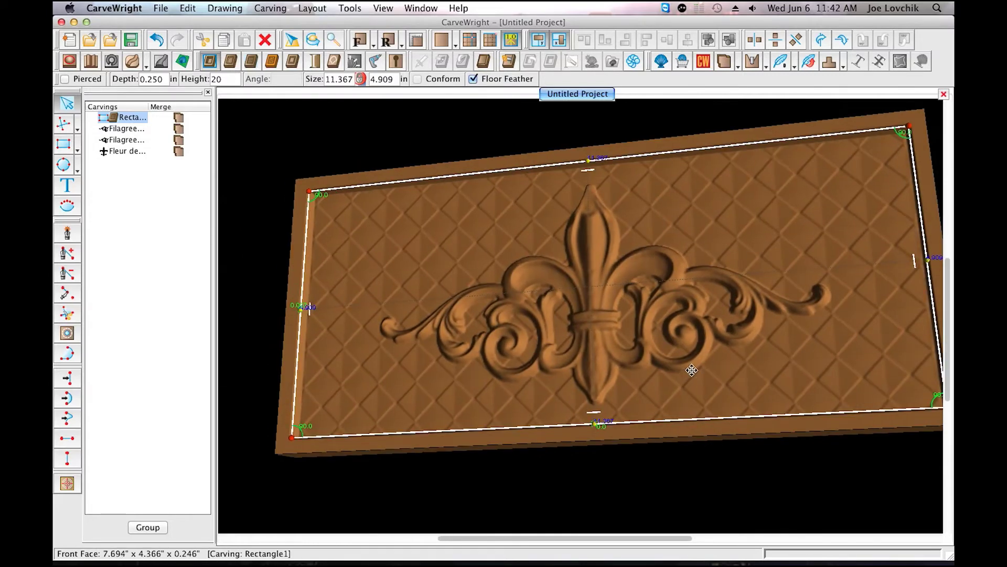
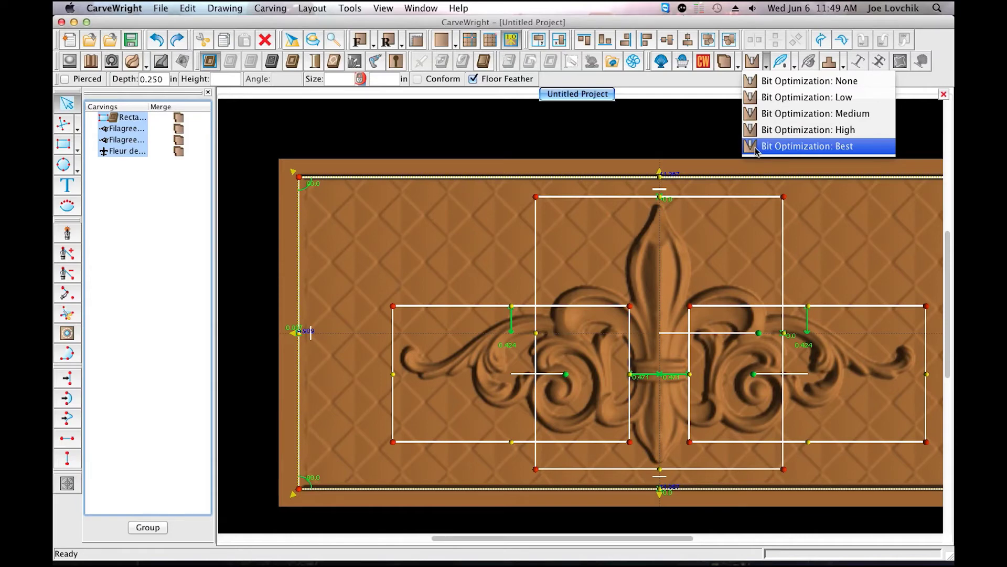
- Set Bit Optimization to Best for the rectangle, both filigrees and the fleur-de-lis, then deselect them
click(756, 147)
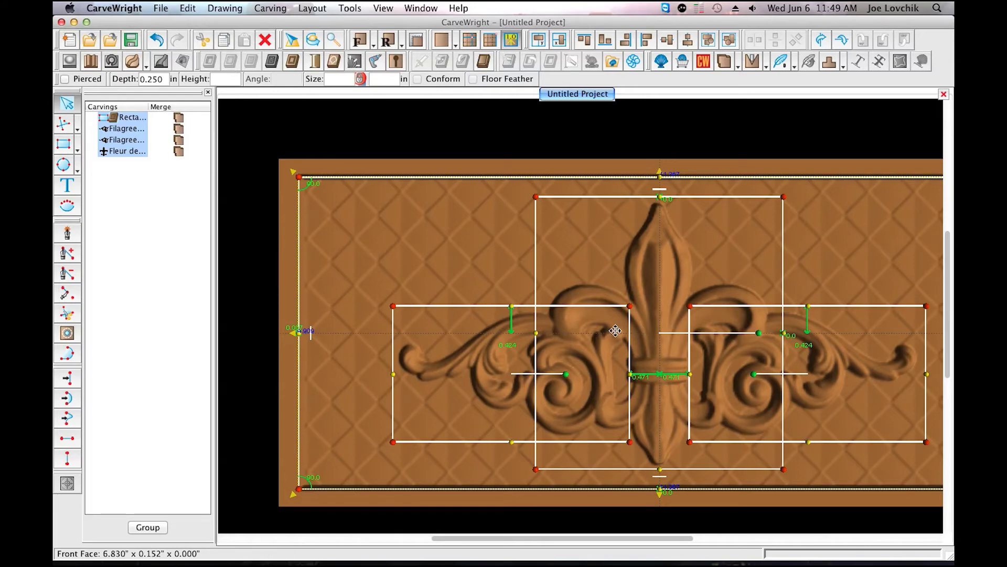
key(Escape)
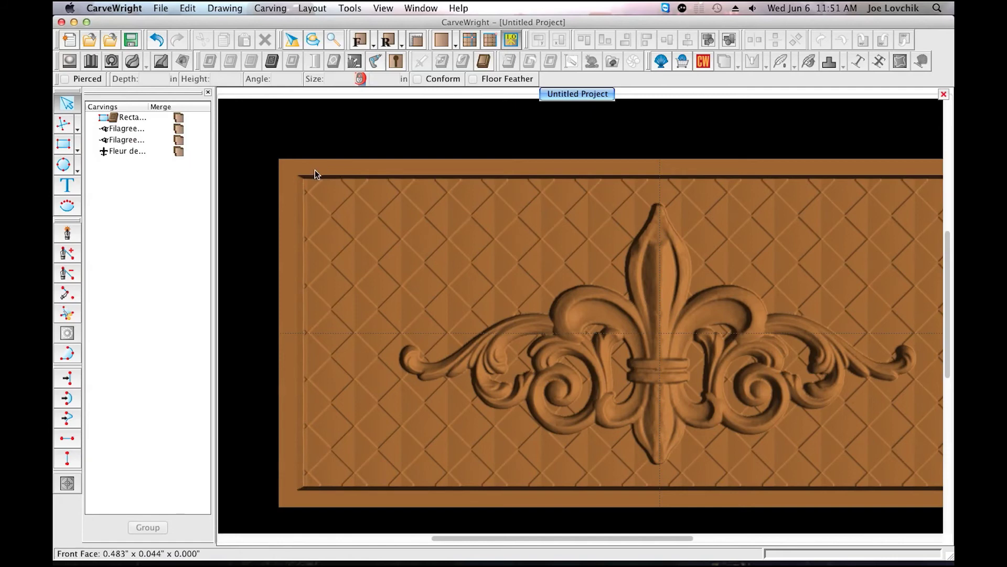
- Apply a 1/8 inch feather to the rectangle, accepting its direction without flipping, and deselect the rectangle
click(335, 178)
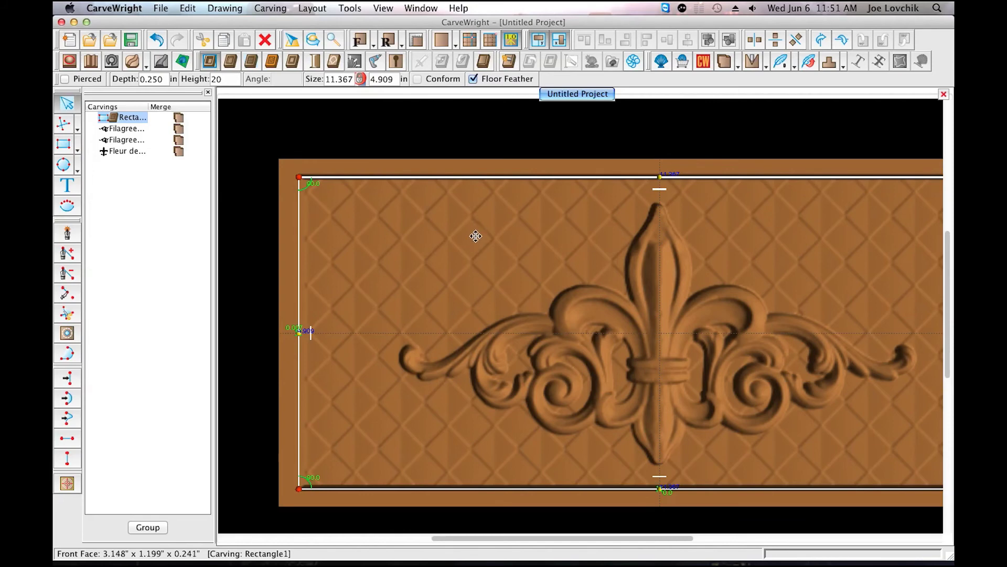
click(795, 63)
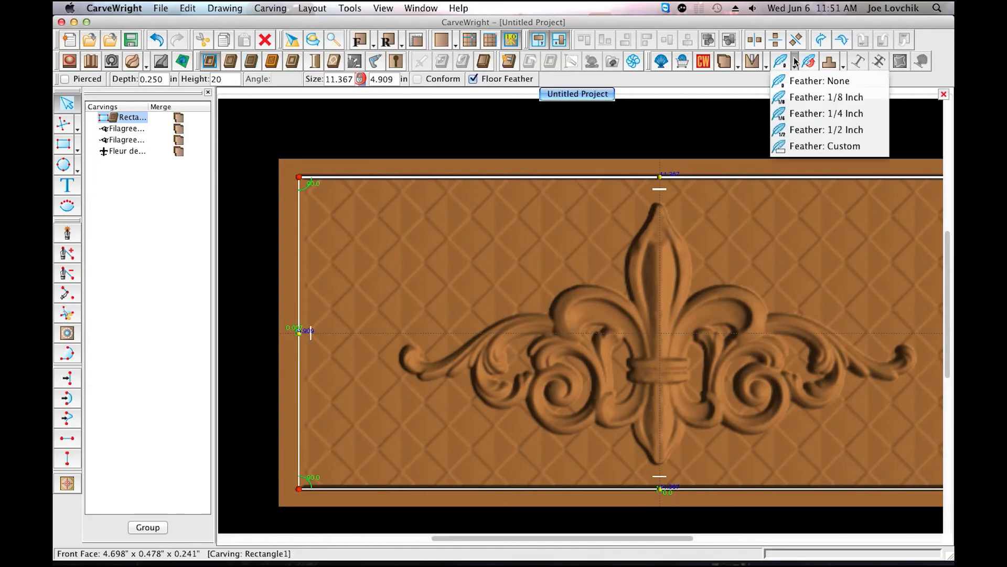
click(813, 99)
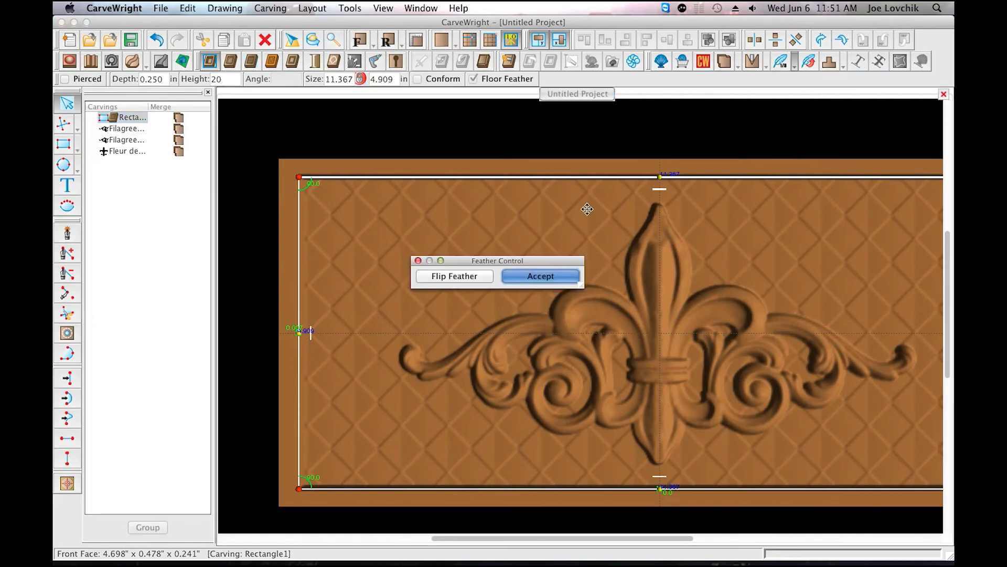
click(541, 277)
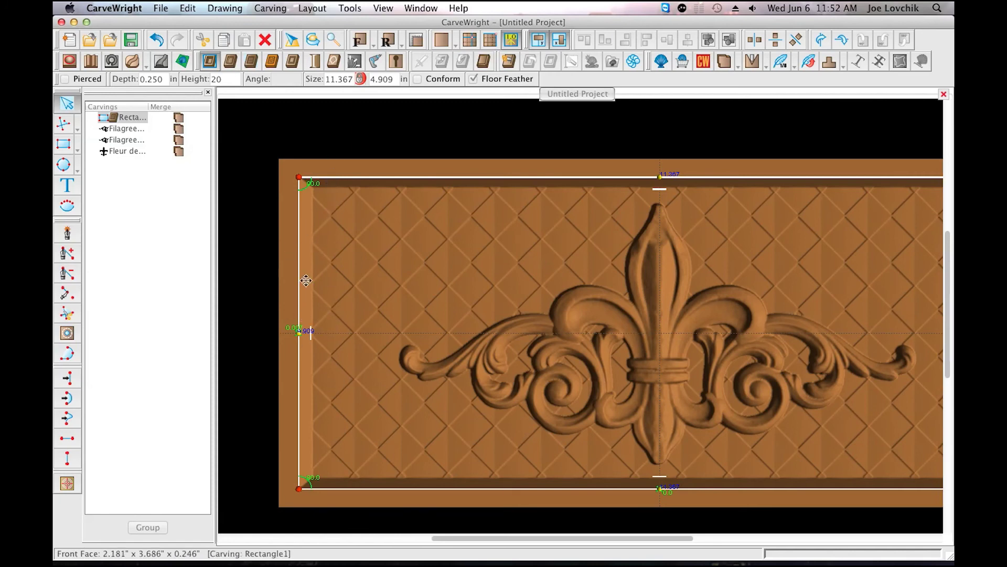
key(Escape)
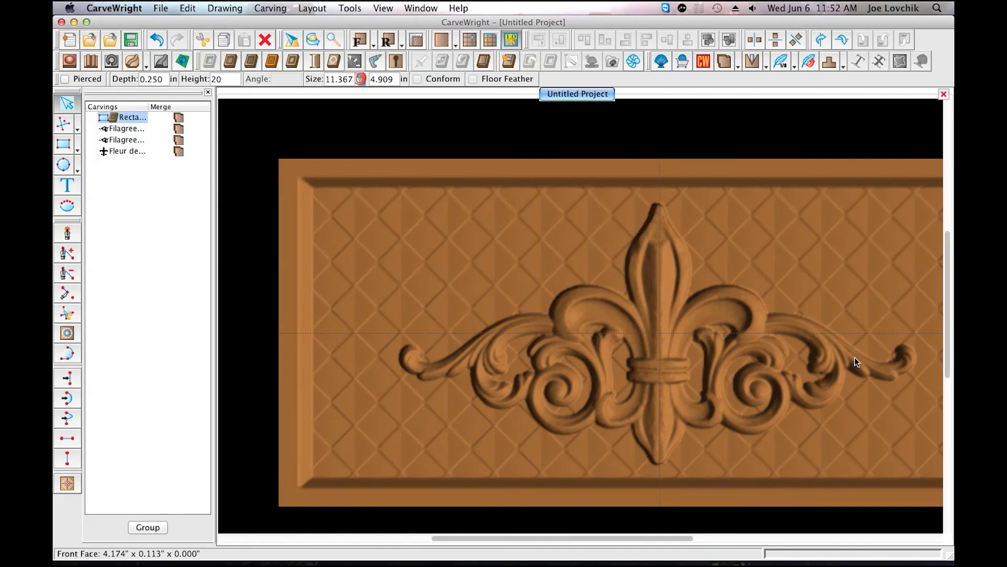
- Apply a small draft to the fleur-de-lis pattern, then deselect it
scroll(890, 367, up, 1)
scroll(874, 370, down, 1)
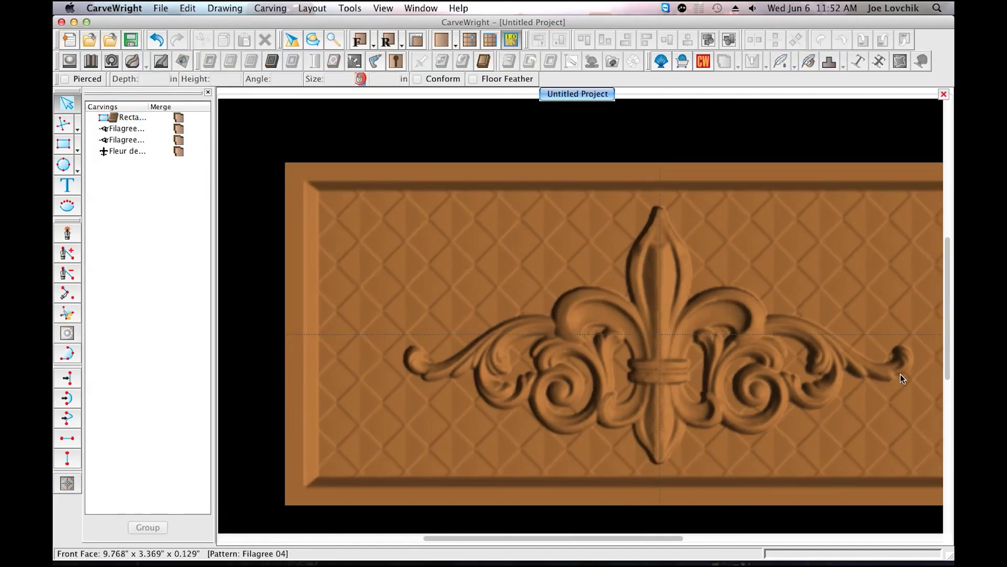
scroll(940, 375, down, 1)
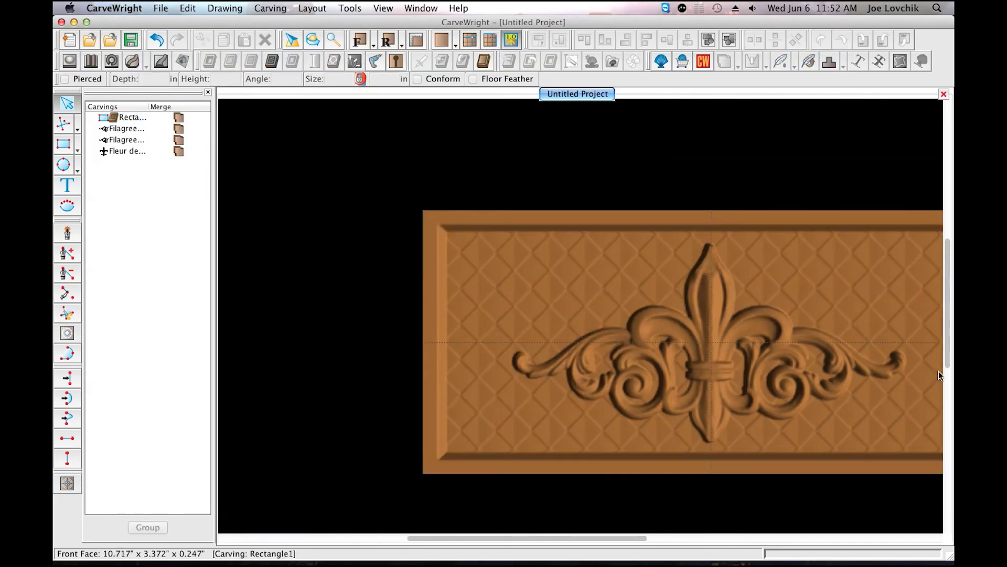
scroll(939, 370, down, 1)
scroll(936, 370, up, 1)
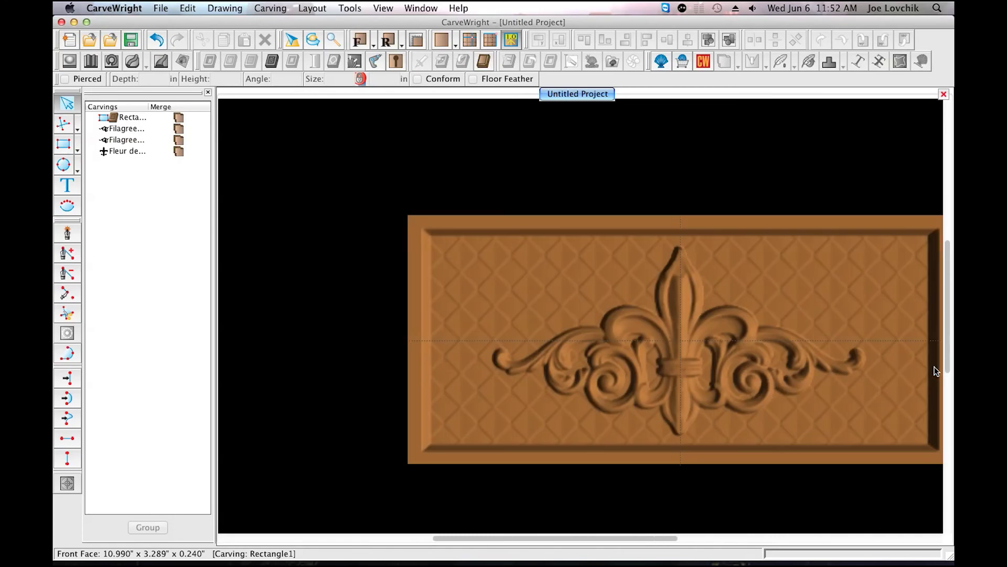
scroll(936, 371, up, 1)
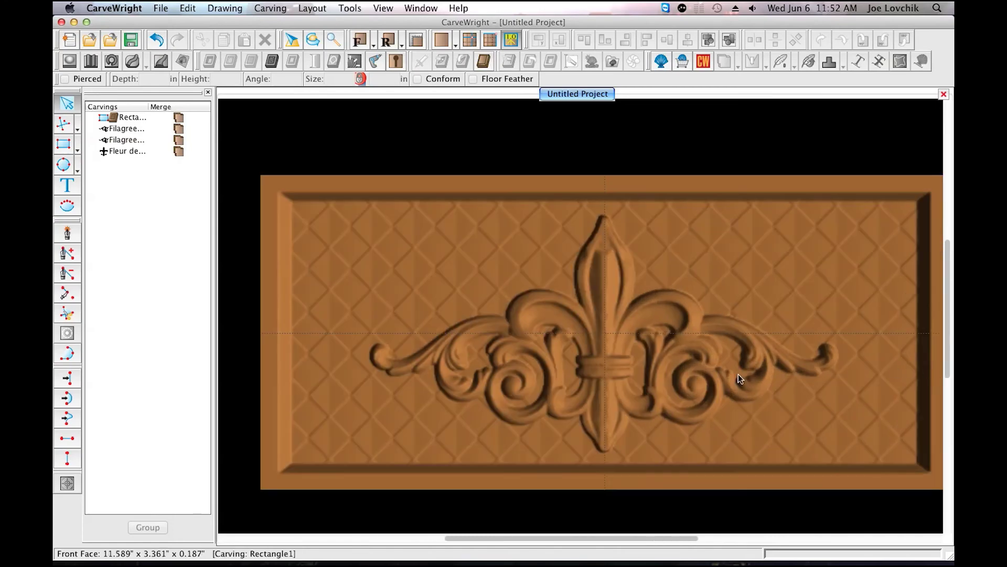
click(612, 262)
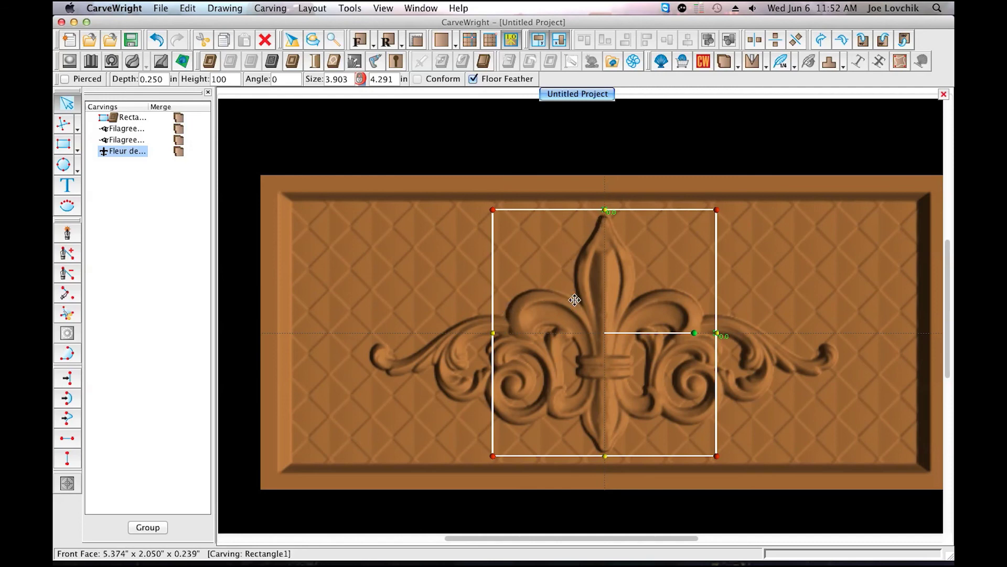
click(843, 63)
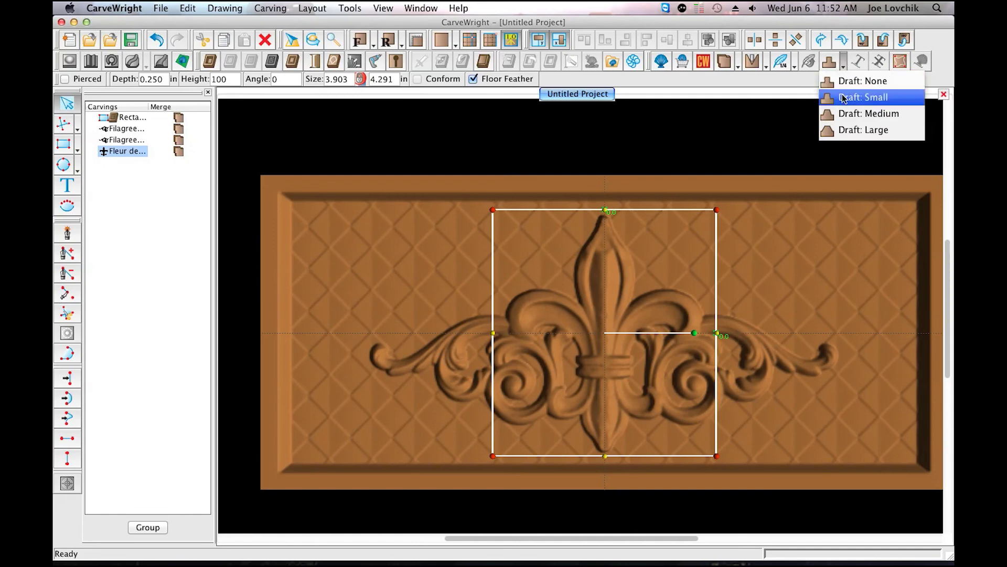
click(863, 97)
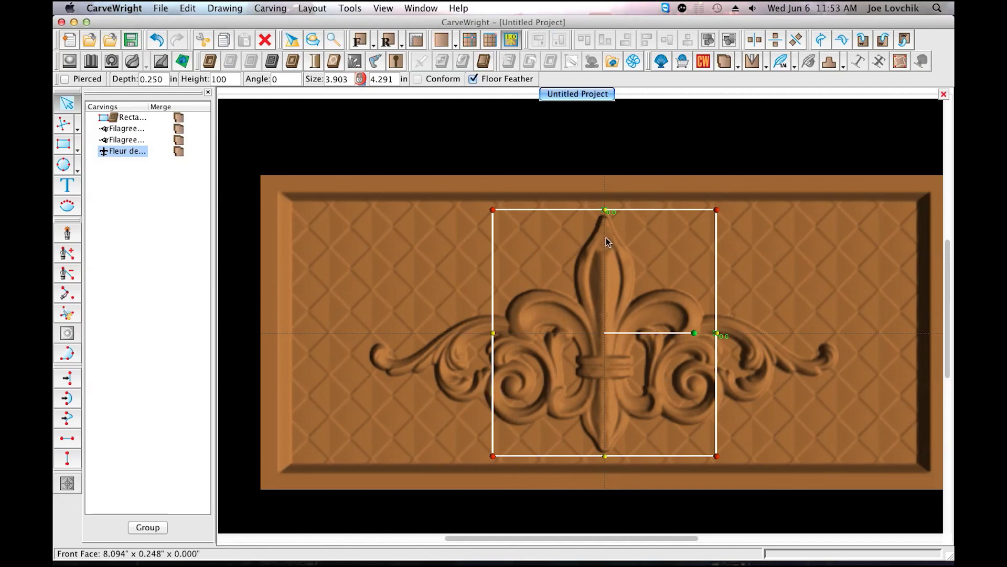
click(726, 179)
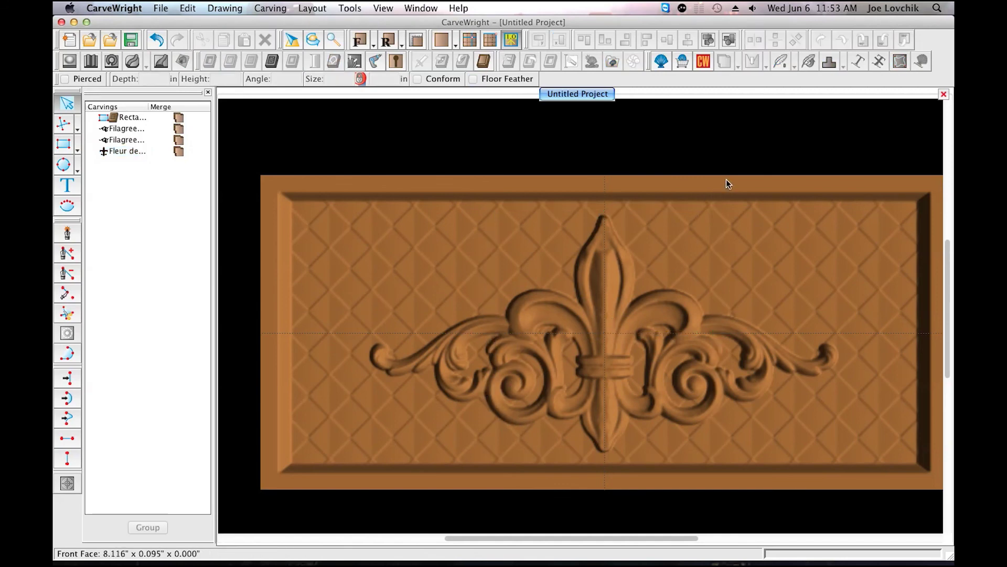